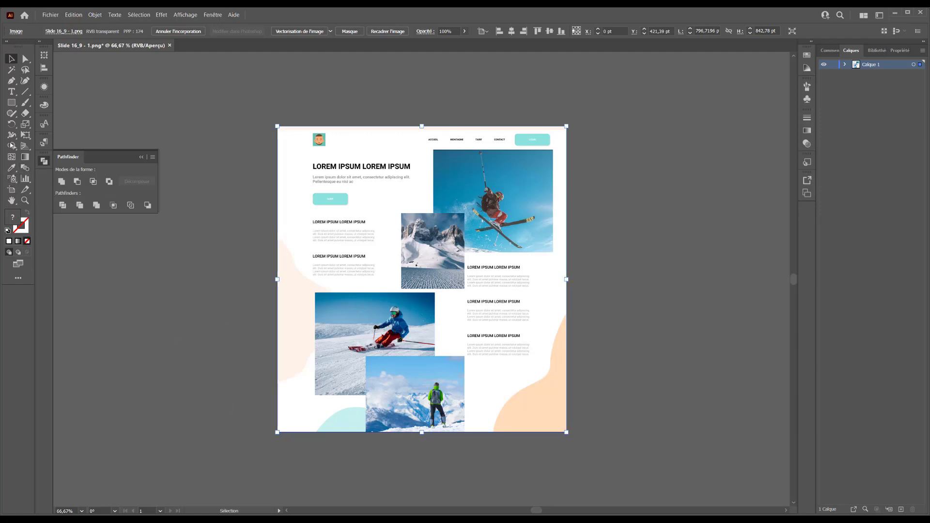
# Sample the turquoise button, the orange shape and the pale peach shape with the Eyedropper, then inspect the peach fill's colour values.
pyautogui.click(11, 102)
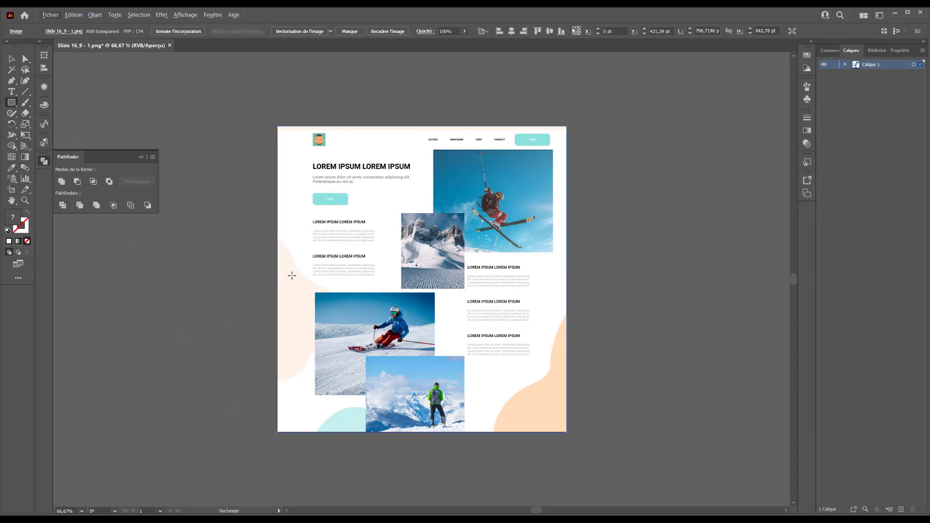
pyautogui.click(805, 56)
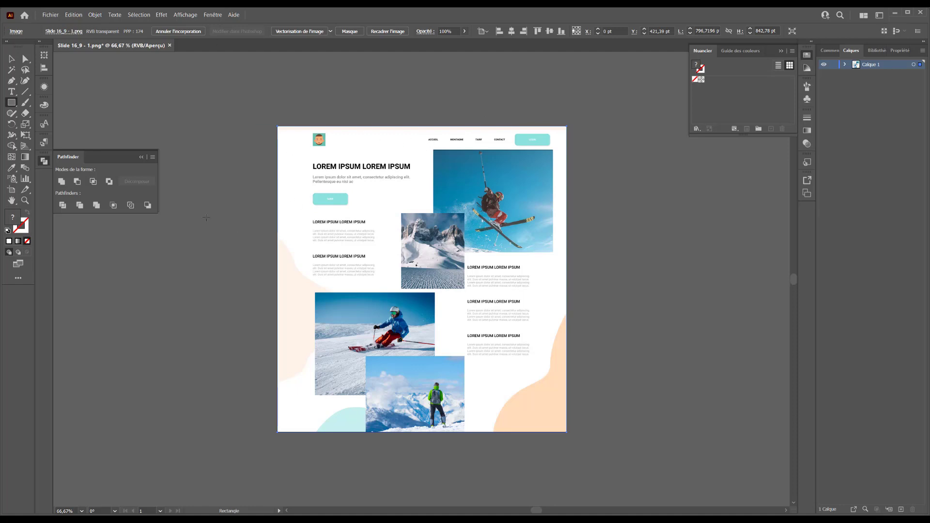
pyautogui.click(11, 169)
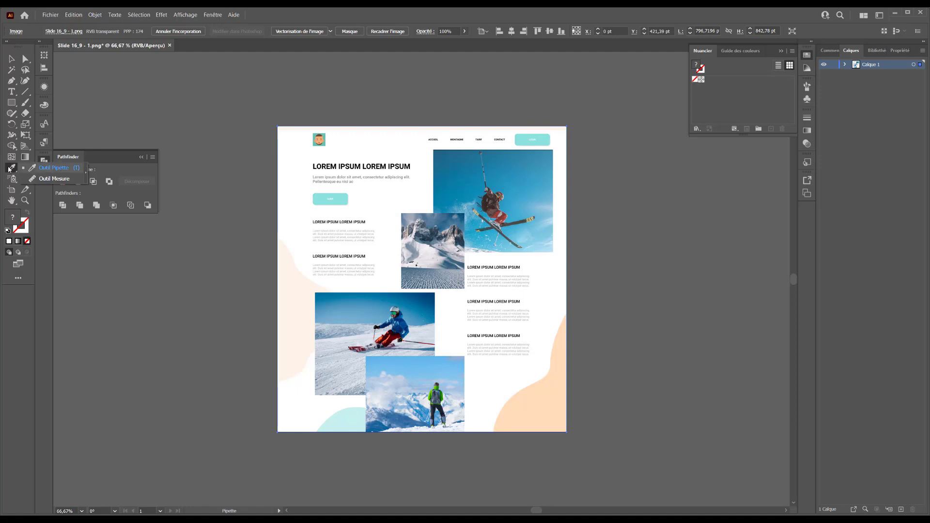
pyautogui.click(347, 201)
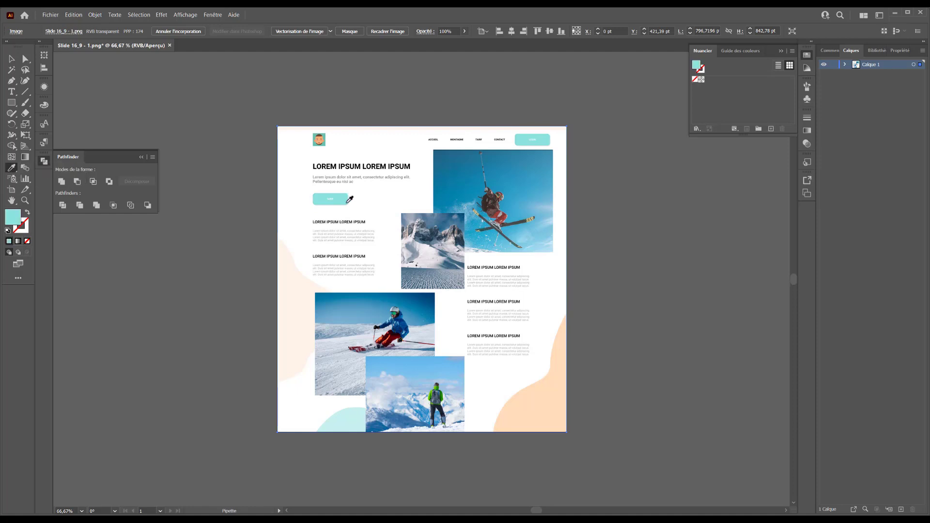
pyautogui.click(560, 373)
pyautogui.click(297, 330)
pyautogui.doubleClick(16, 213)
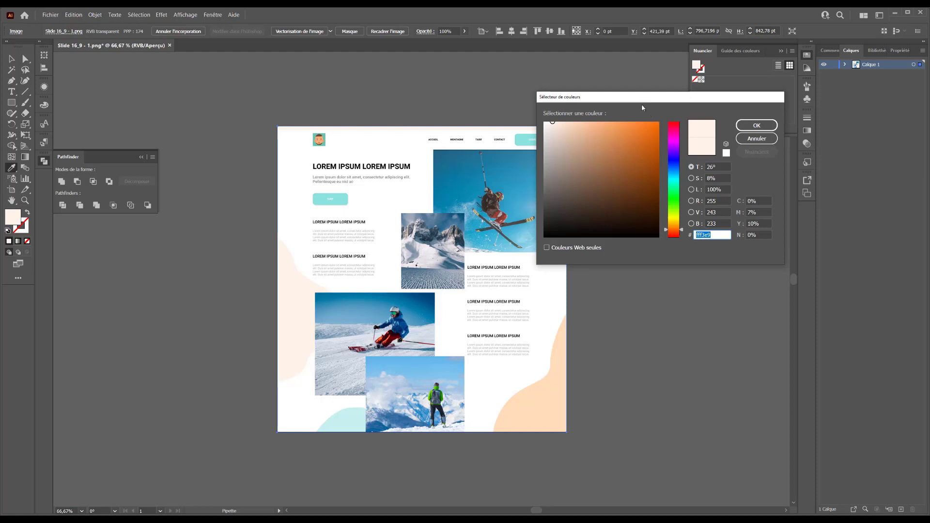
pyautogui.click(760, 139)
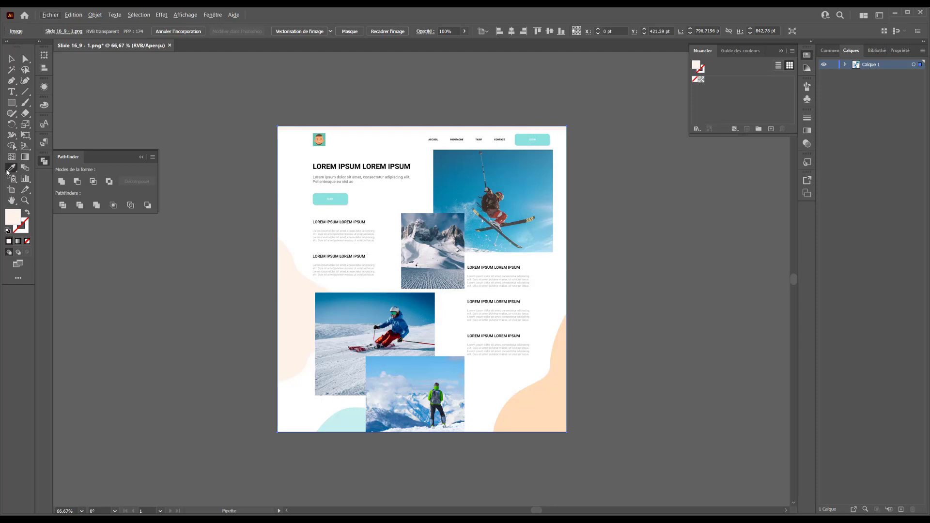
# Draw two pale peach shapes: a rectangle about 375 by 348 pt left of the mockup and a 436 pt square right of it.
pyautogui.click(11, 102)
pyautogui.moveTo(239, 278)
pyautogui.mouseDown()
pyautogui.moveTo(164, 363)
pyautogui.moveTo(103, 405)
pyautogui.mouseUp()
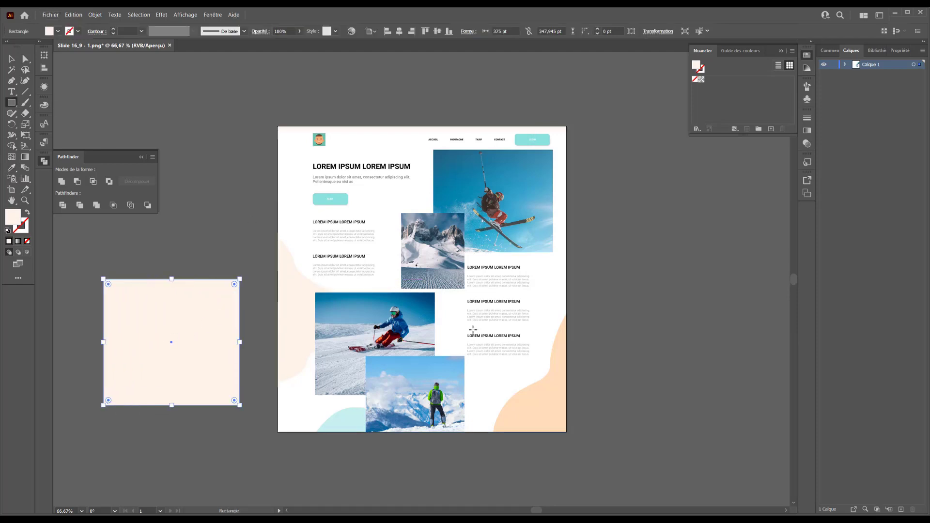
pyautogui.moveTo(646, 192)
pyautogui.mouseDown()
pyautogui.moveTo(789, 374)
pyautogui.moveTo(747, 350)
pyautogui.mouseUp()
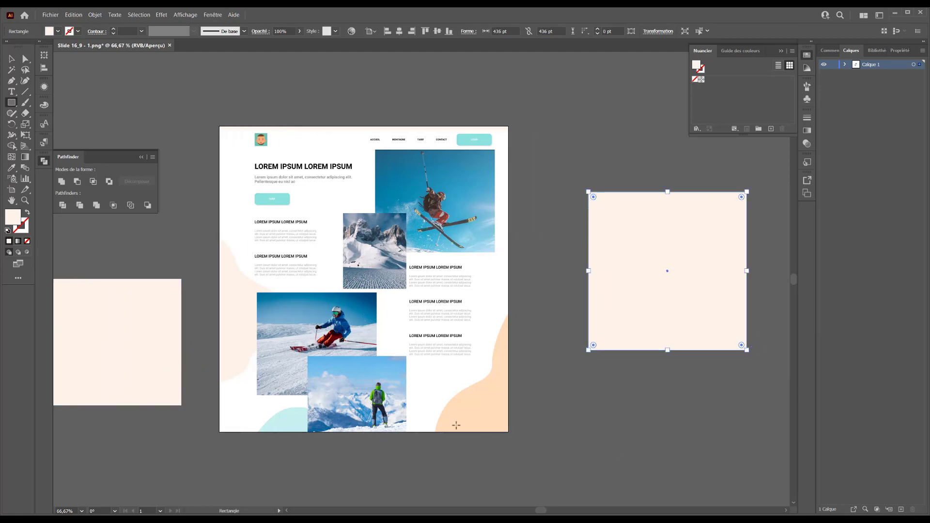
# Recolour the square right of the mockup with the Eyedropper, sampling the turquoise button and then the blue of the photos.
pyautogui.click(11, 168)
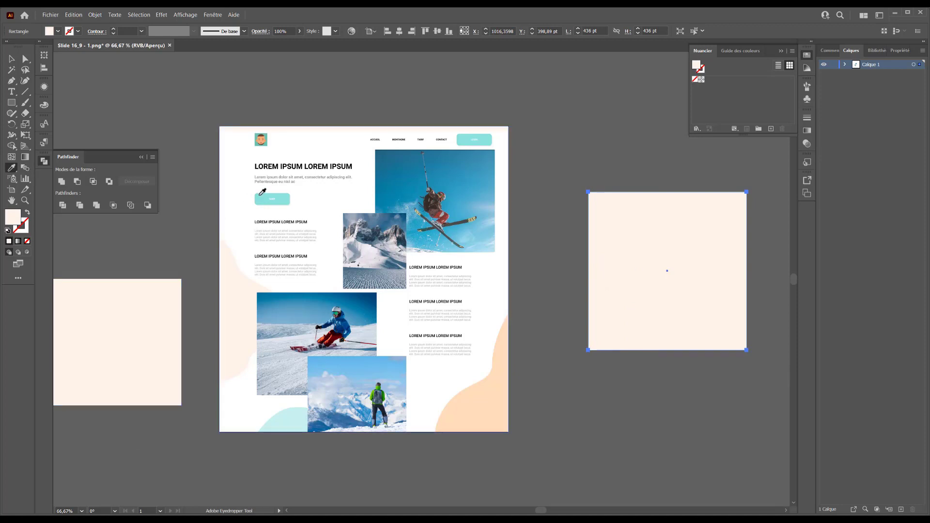
pyautogui.click(288, 198)
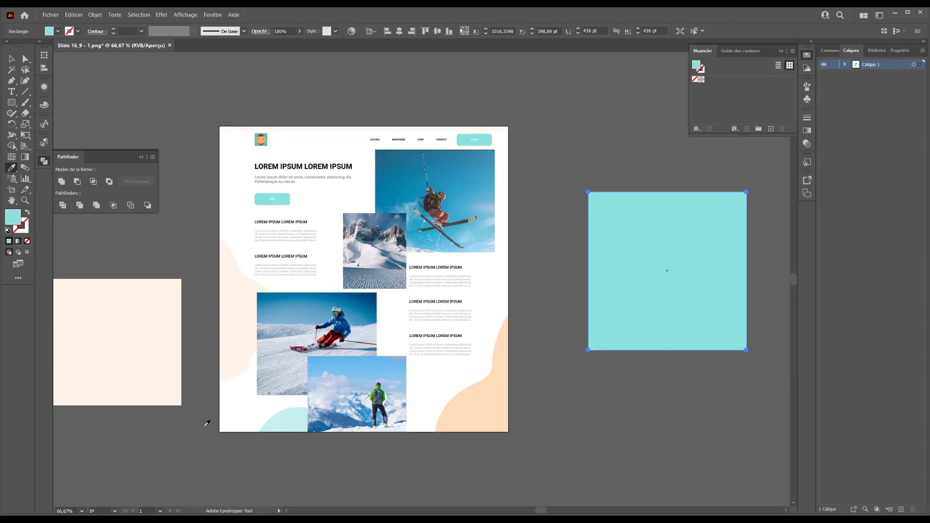
pyautogui.click(452, 195)
pyautogui.click(406, 175)
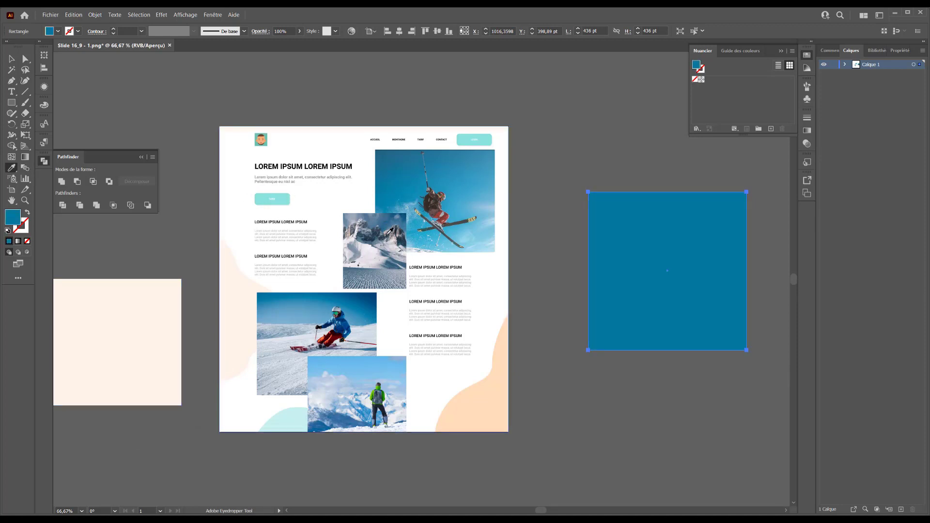
# Copy the right square's blue fill onto the left rectangle with the Eyedropper, undo it and apply it again.
pyautogui.keyDown('ctrl'); pyautogui.click(164, 358); pyautogui.keyUp('ctrl')
pyautogui.click(624, 271)
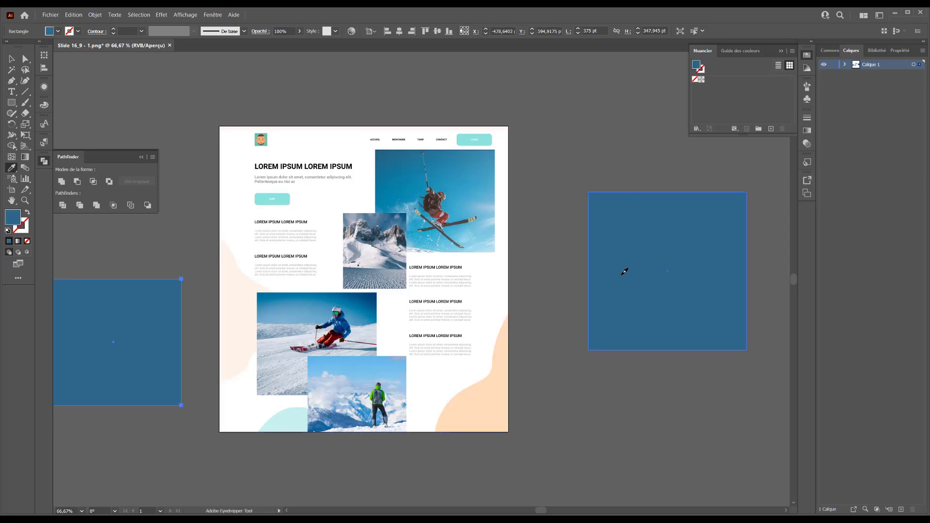
pyautogui.hotkey('ctrl', 'z')
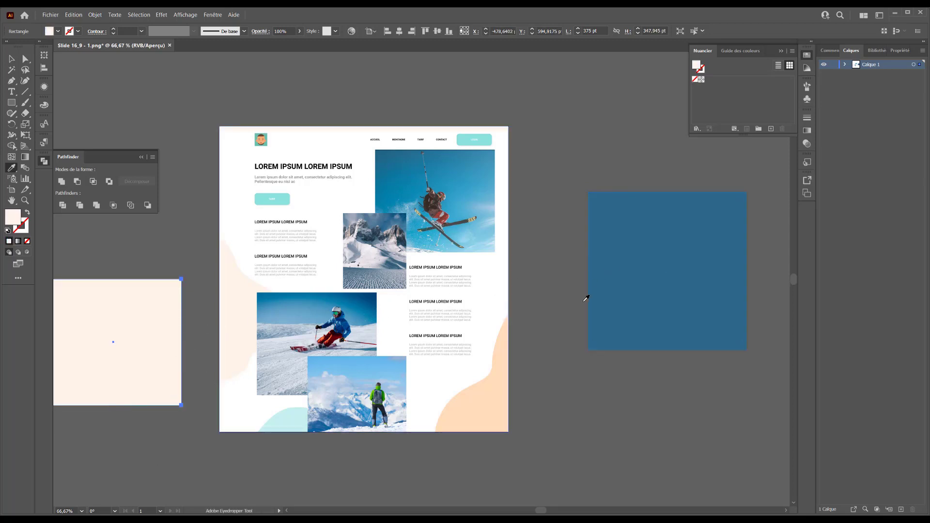
pyautogui.click(677, 278)
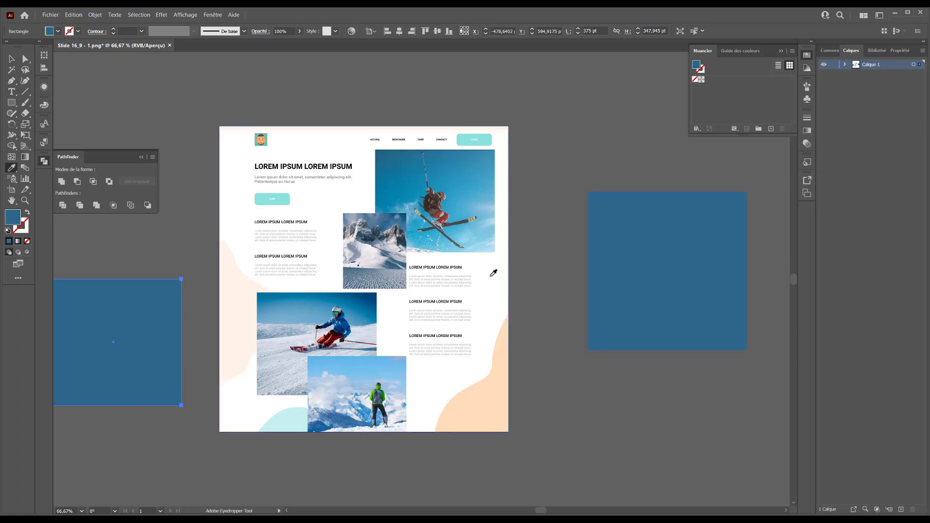
# Draw a third, smaller blue rectangle below the large square, near the mockup's lower right corner.
pyautogui.scroll(-2, 621, 289)
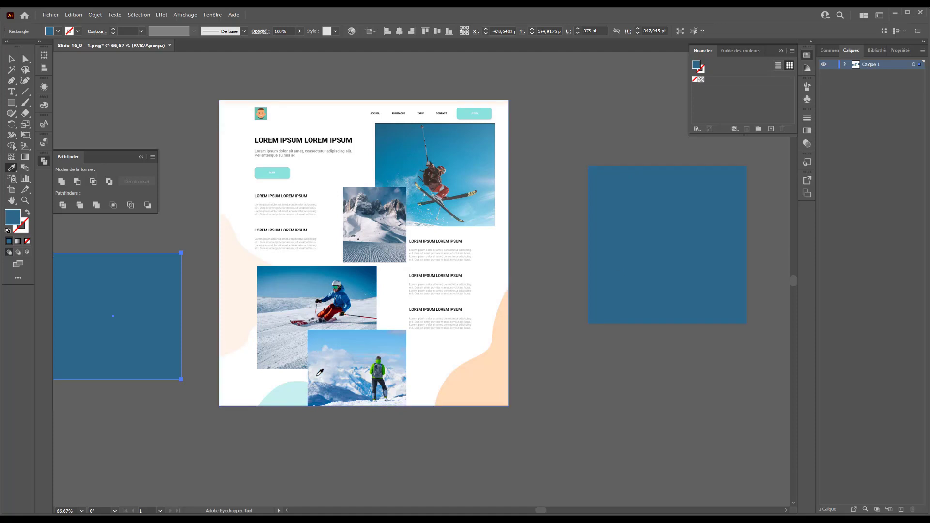
pyautogui.press('m')
pyautogui.moveTo(608, 377); pyautogui.dragTo(529, 464)
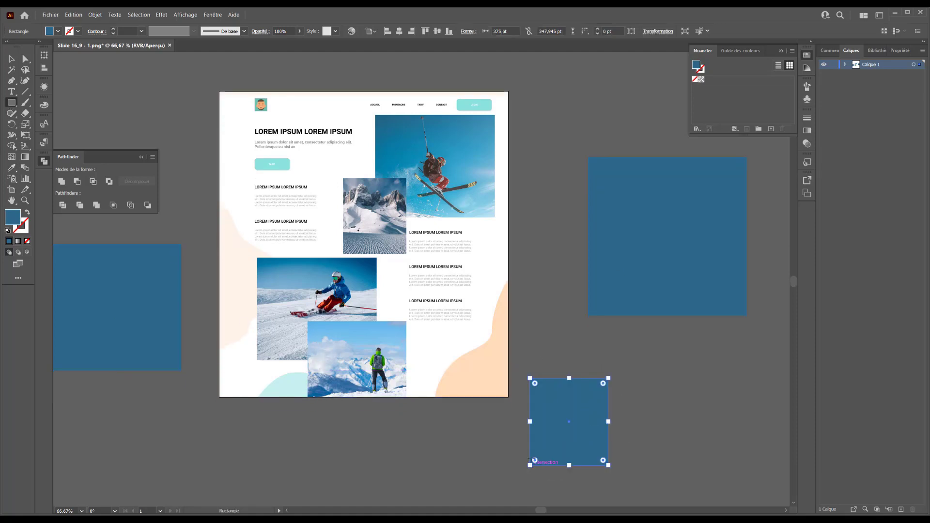
# Select all three rectangles and fill them with the turquoise sampled from the mockup's button, then deselect them.
pyautogui.press('v')
pyautogui.click(626, 266)
pyautogui.press('m')
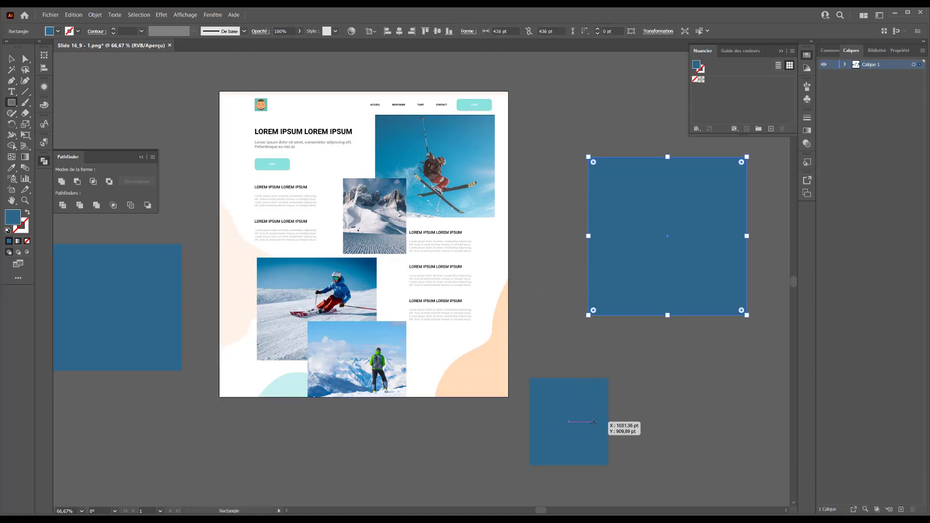
pyautogui.click(567, 422)
pyautogui.press('Escape')
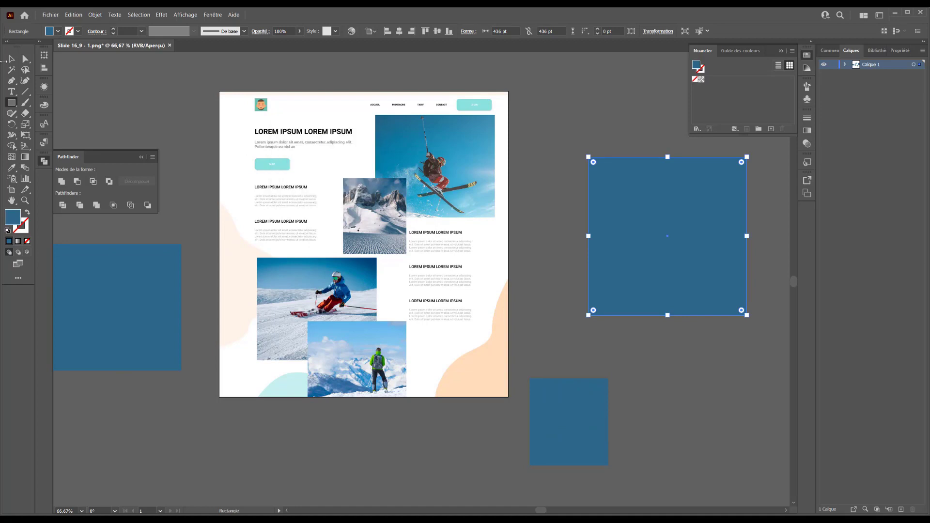
pyautogui.press('v')
pyautogui.keyDown('shift'); pyautogui.click(567, 395); pyautogui.keyUp('shift')
pyautogui.keyDown('shift'); pyautogui.click(123, 299); pyautogui.keyUp('shift')
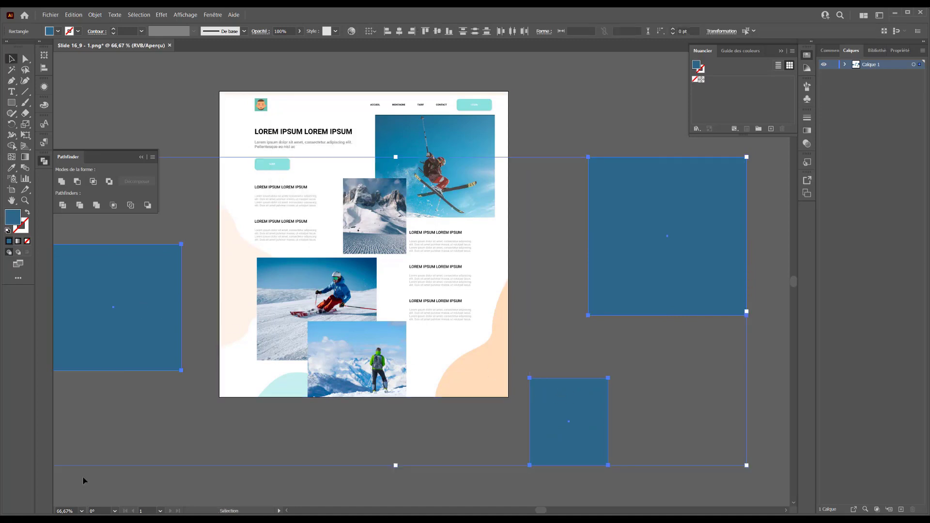
pyautogui.press('i')
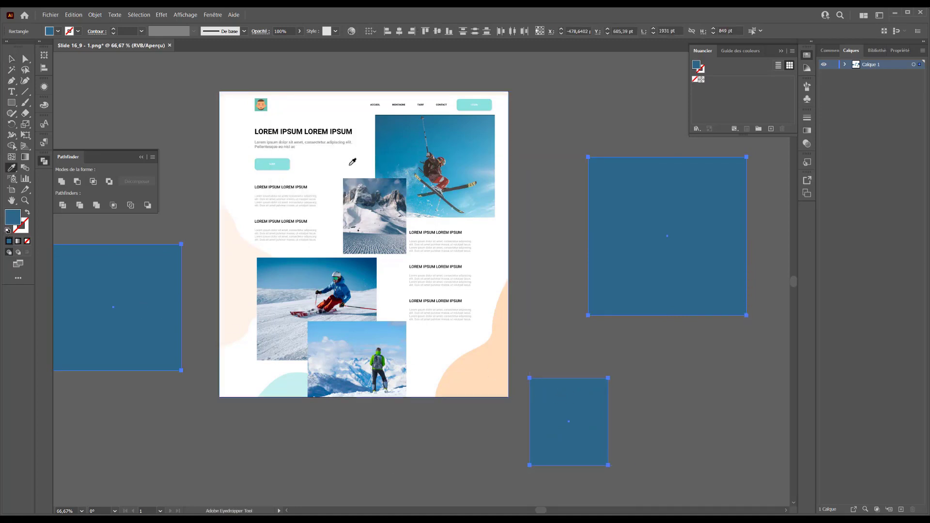
pyautogui.click(279, 163)
pyautogui.scroll(-3, 182, 419)
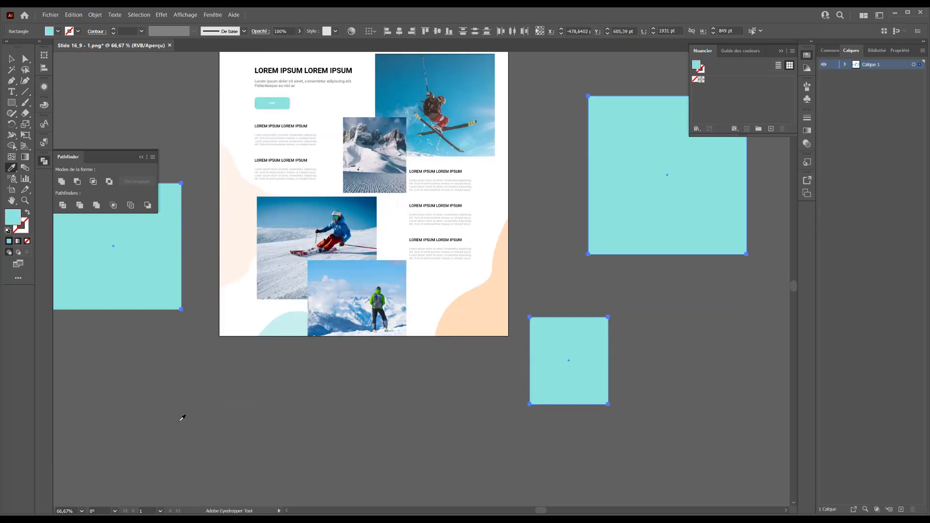
pyautogui.hotkey('ctrl', '-')
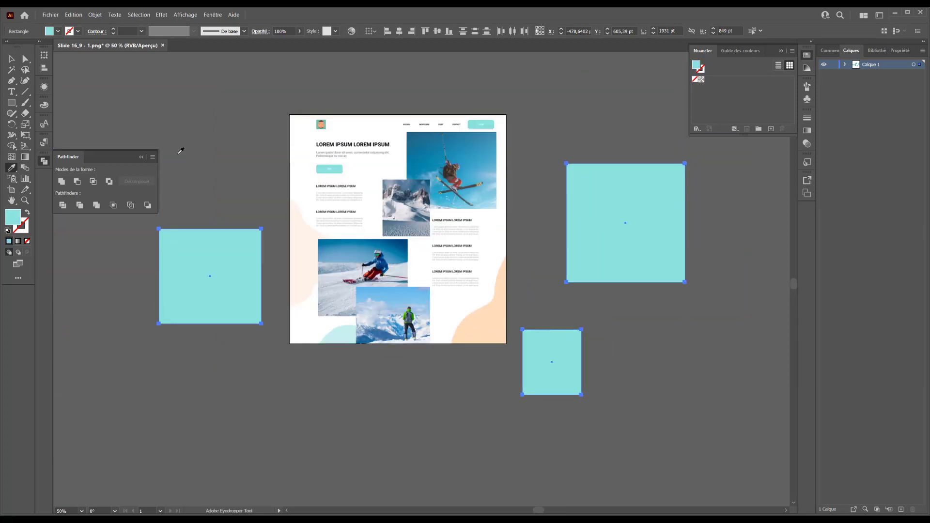
pyautogui.press('v')
pyautogui.click(152, 300)
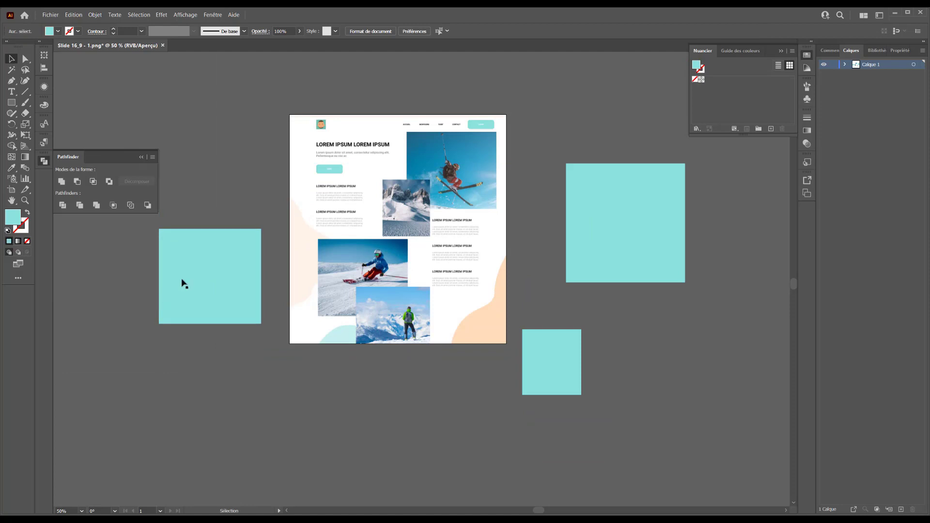
# Sample the blue sky of the jumping skier photo and apply it to the unselected left and small rectangles with the Eyedropper.
pyautogui.click(11, 167)
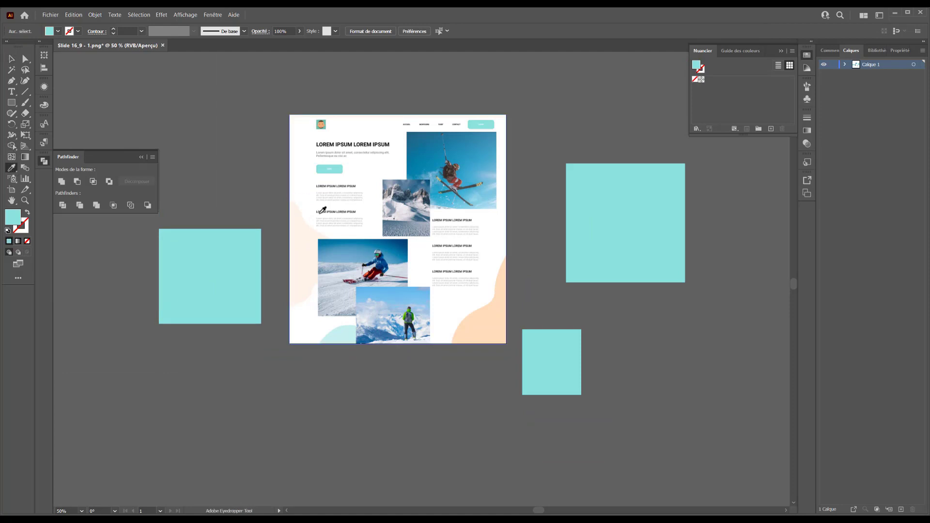
pyautogui.click(454, 152)
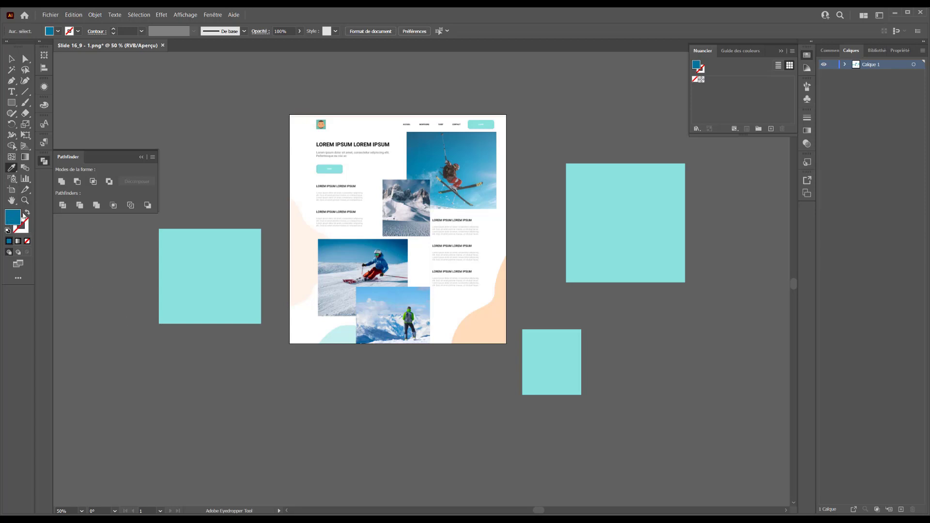
pyautogui.keyDown('alt'); pyautogui.click(191, 265); pyautogui.keyUp('alt')
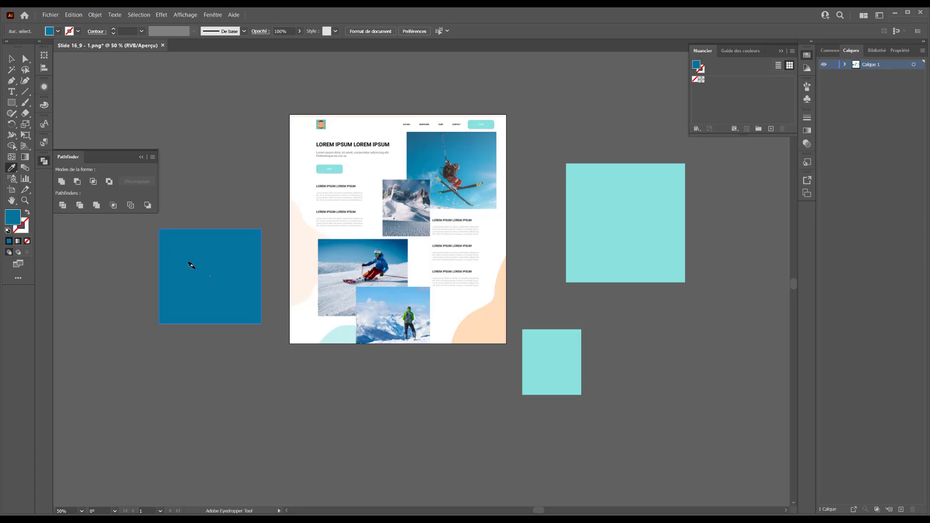
pyautogui.keyDown('alt'); pyautogui.click(551, 343); pyautogui.keyUp('alt')
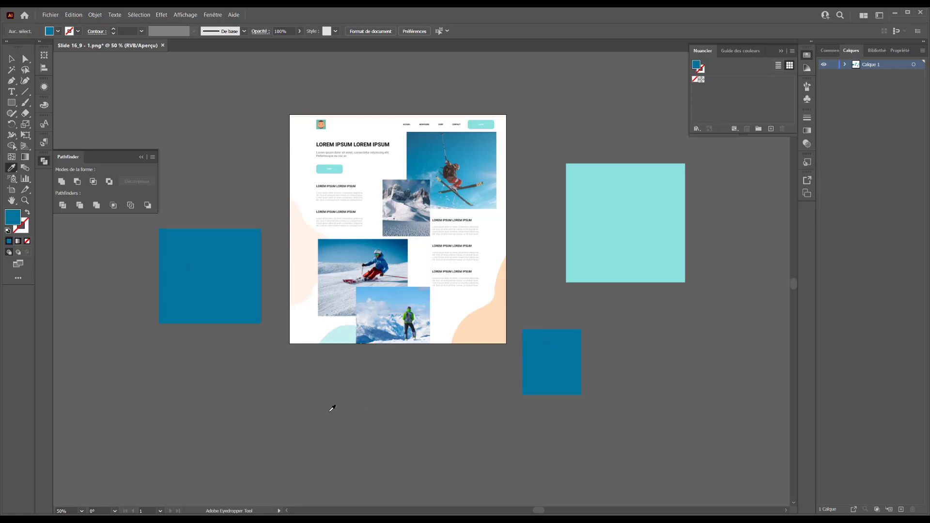
# Set the fill colour to orange d36e4f and apply it to the left rectangle and the small rectangle with the Eyedropper.
pyautogui.doubleClick(18, 221)
pyautogui.click(673, 205)
pyautogui.click(673, 221)
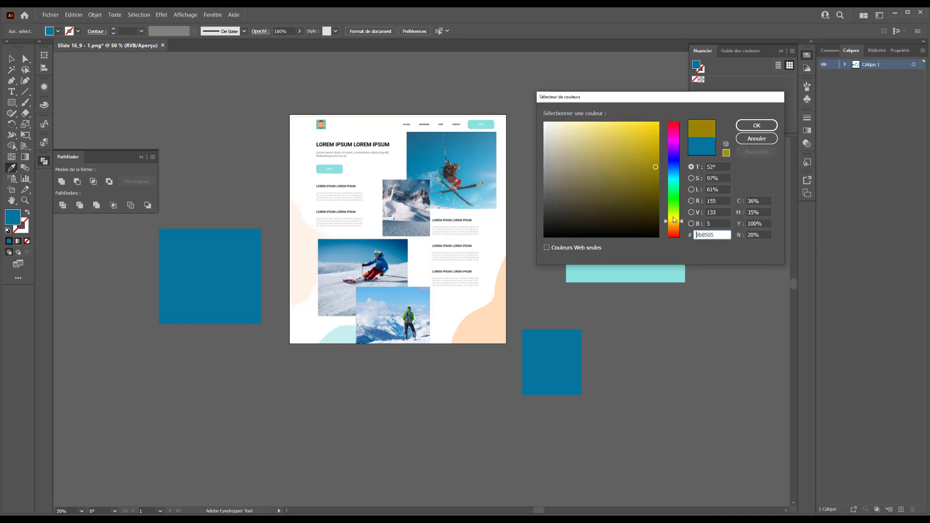
pyautogui.click(616, 141)
pyautogui.click(673, 235)
pyautogui.click(613, 139)
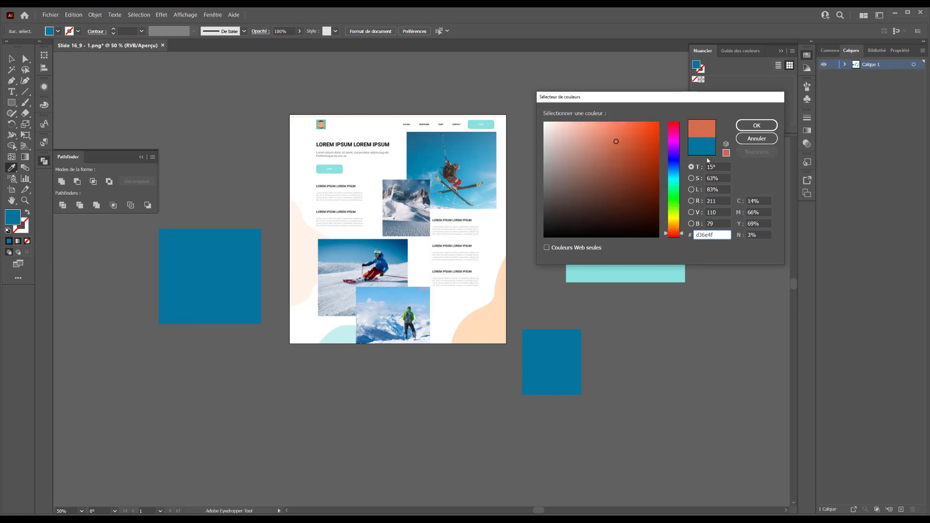
pyautogui.click(756, 125)
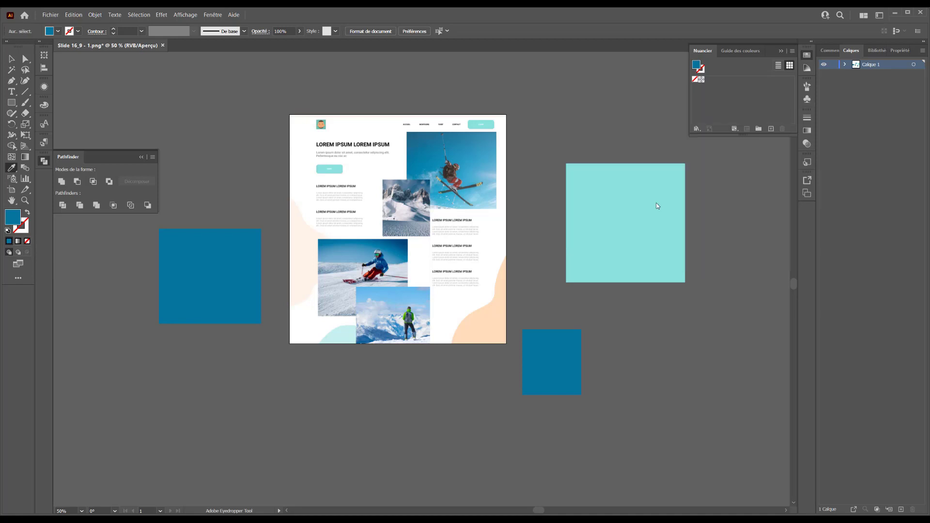
pyautogui.keyDown('alt'); pyautogui.click(242, 288); pyautogui.keyUp('alt')
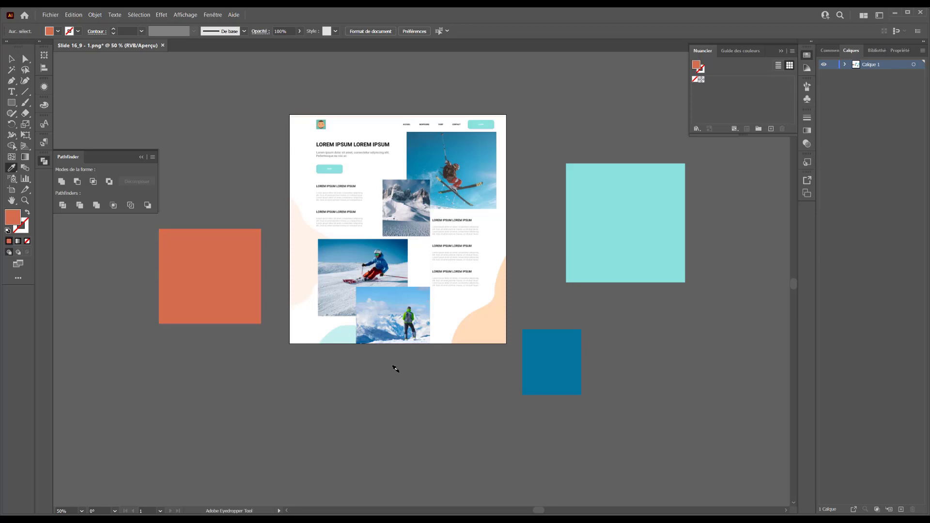
pyautogui.keyDown('alt'); pyautogui.click(561, 358); pyautogui.keyUp('alt')
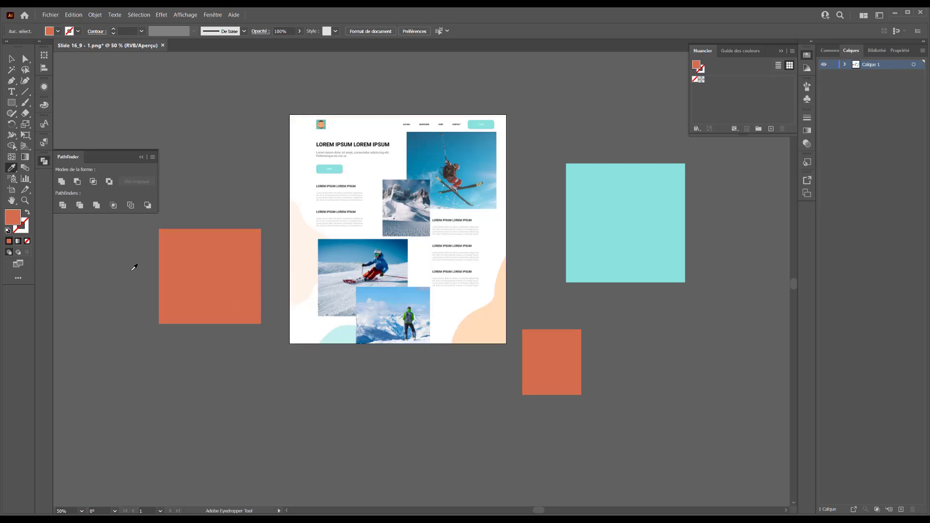
# Open the Eyedropper options and try the Moyenne 3 x 3 raster sample size.
pyautogui.doubleClick(11, 169)
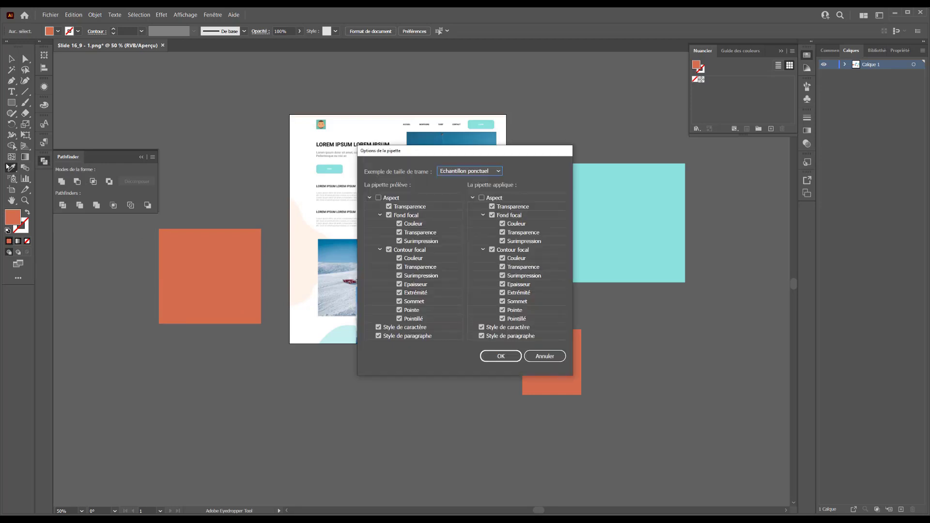
pyautogui.moveTo(422, 146); pyautogui.dragTo(368, 128)
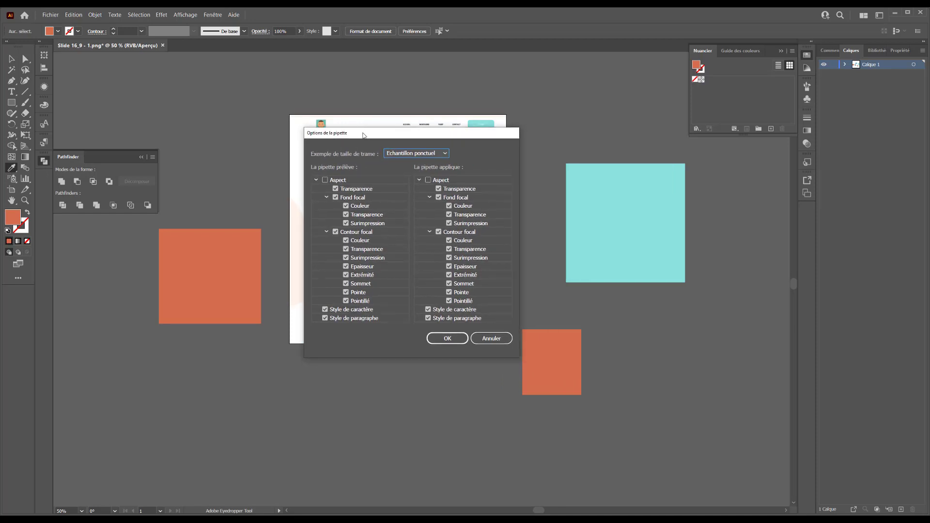
pyautogui.click(402, 154)
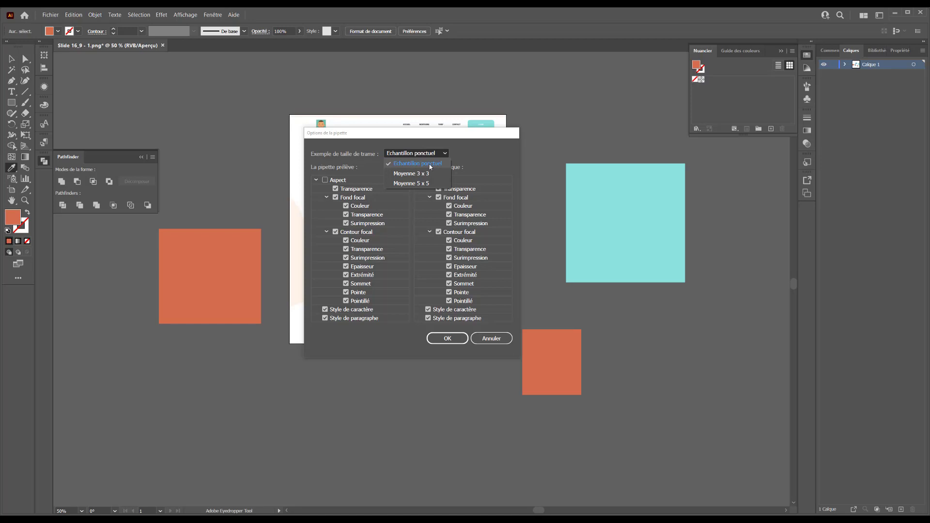
pyautogui.click(419, 175)
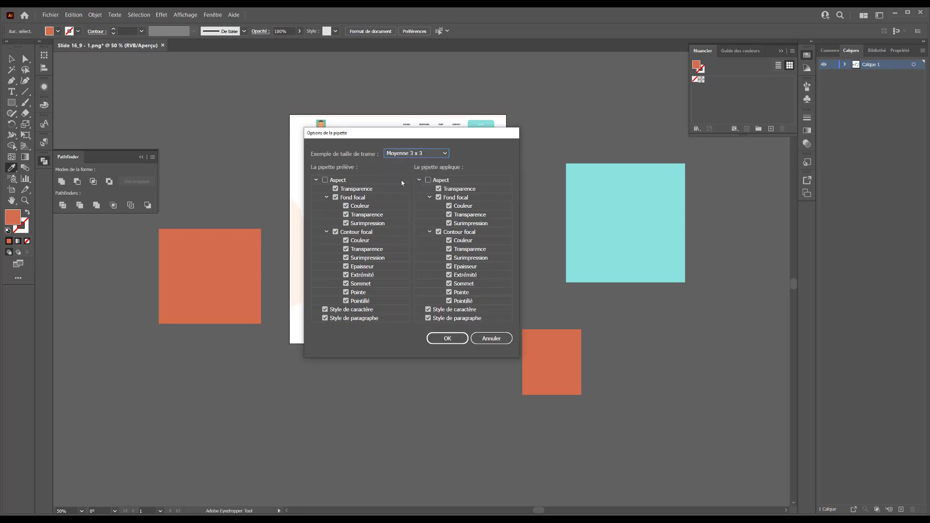
pyautogui.click(413, 154)
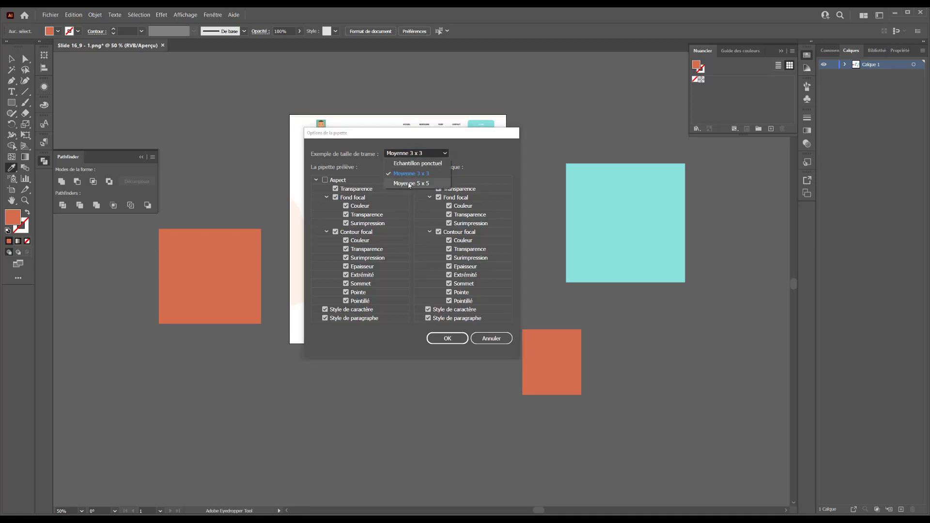
pyautogui.click(410, 155)
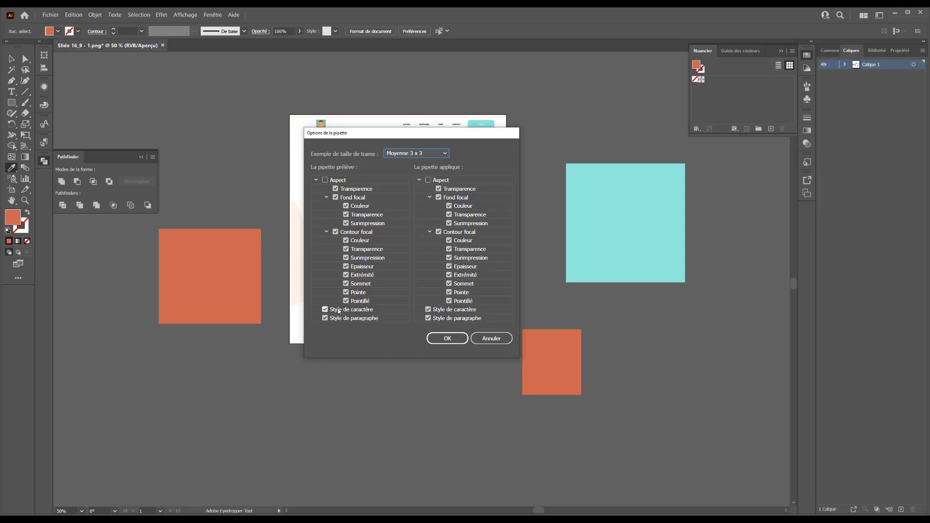
# Collapse and re-expand the Aspect attributes that the Eyedropper samples, and leave the options without saving.
pyautogui.click(316, 180)
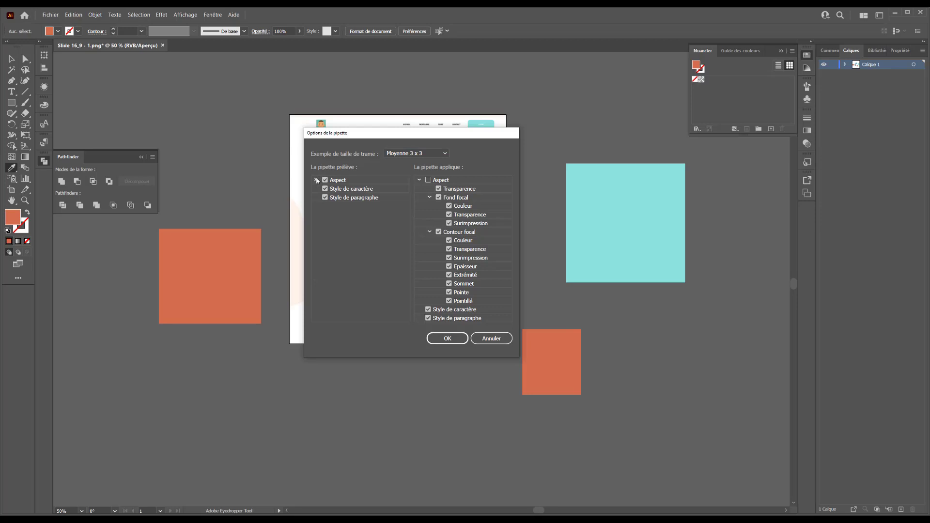
pyautogui.click(316, 180)
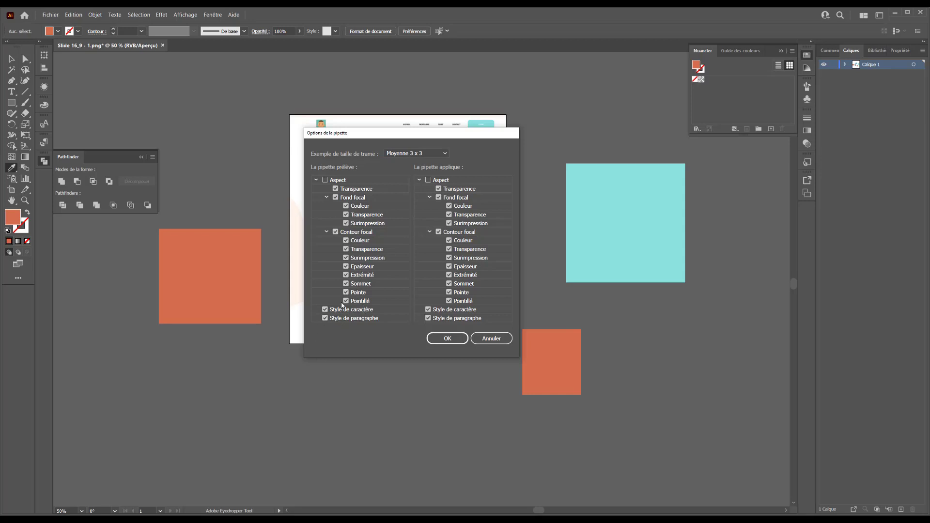
pyautogui.click(491, 338)
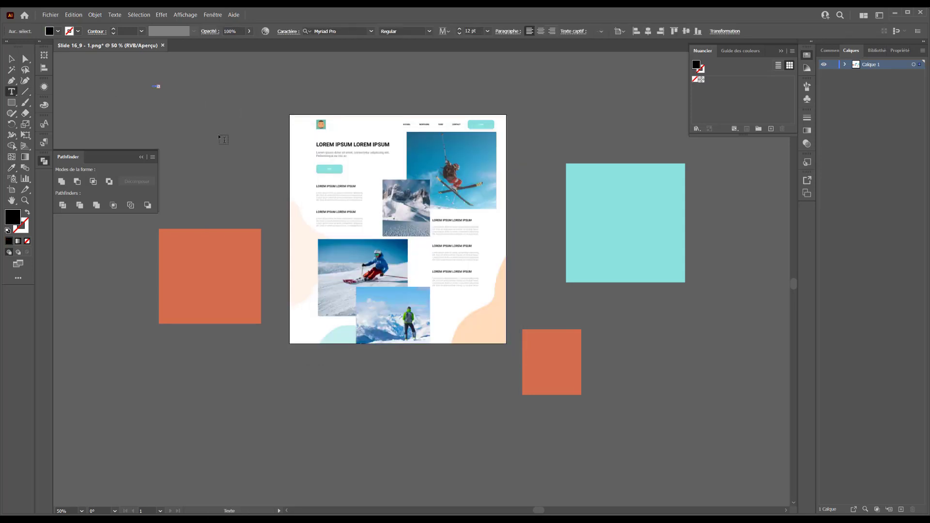
# Place a Lorem ipsum placeholder text below the left orange rectangle and enlarge it to about 696 pt wide.
pyautogui.click(159, 87)
pyautogui.scroll(-1, 230, 392)
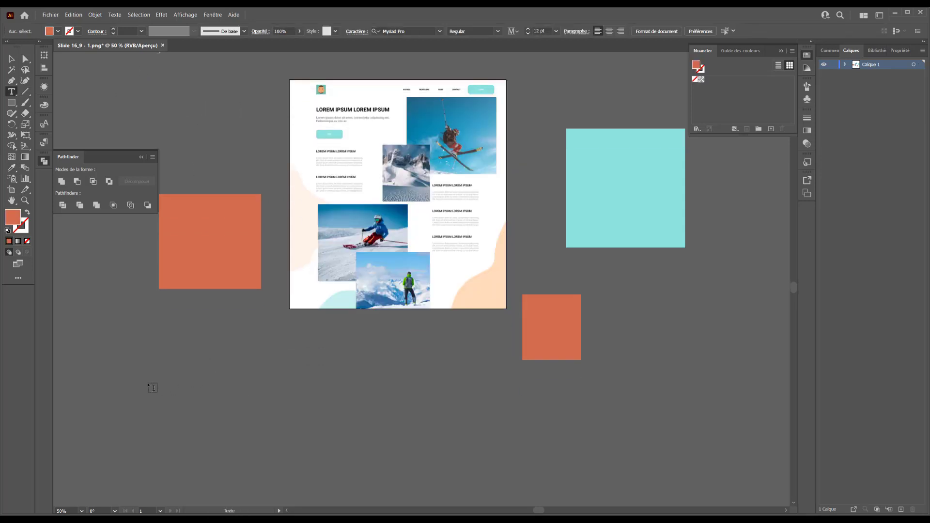
pyautogui.moveTo(141, 377); pyautogui.dragTo(220, 395)
pyautogui.click(211, 387)
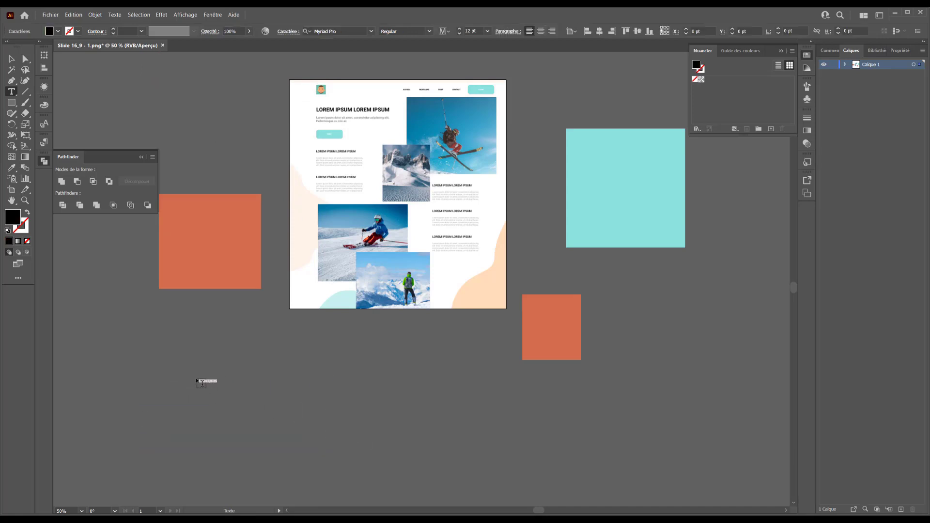
pyautogui.click(12, 59)
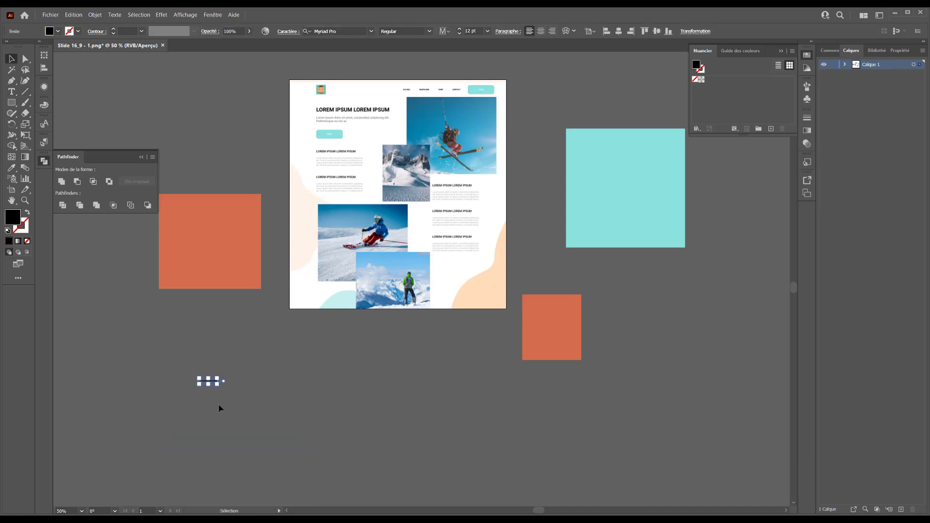
pyautogui.moveTo(217, 385); pyautogui.dragTo(389, 417)
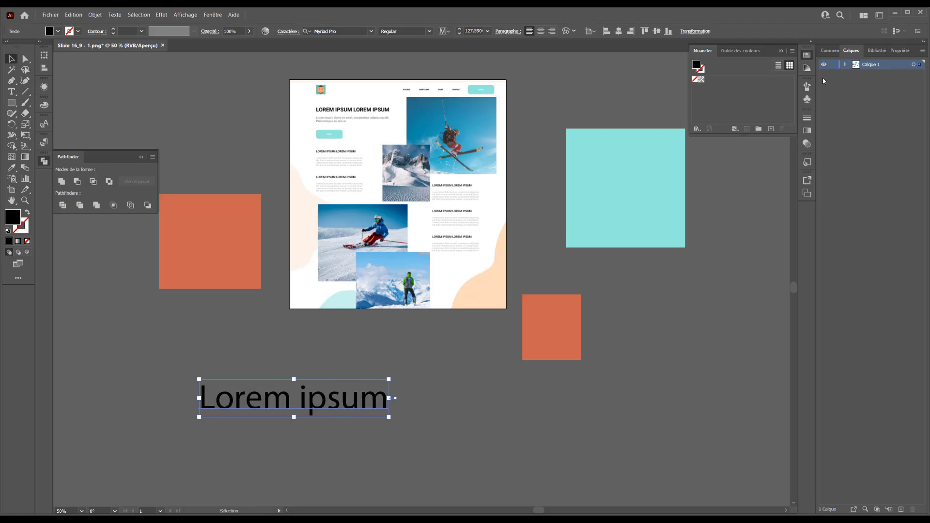
# Set the enlarged placeholder text's font to Lobster 1.4.
pyautogui.click(900, 50)
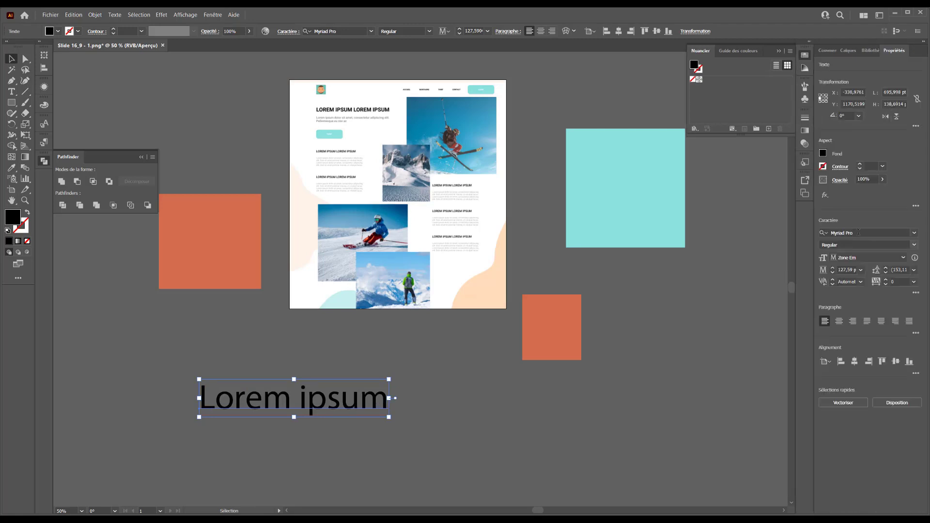
pyautogui.click(914, 233)
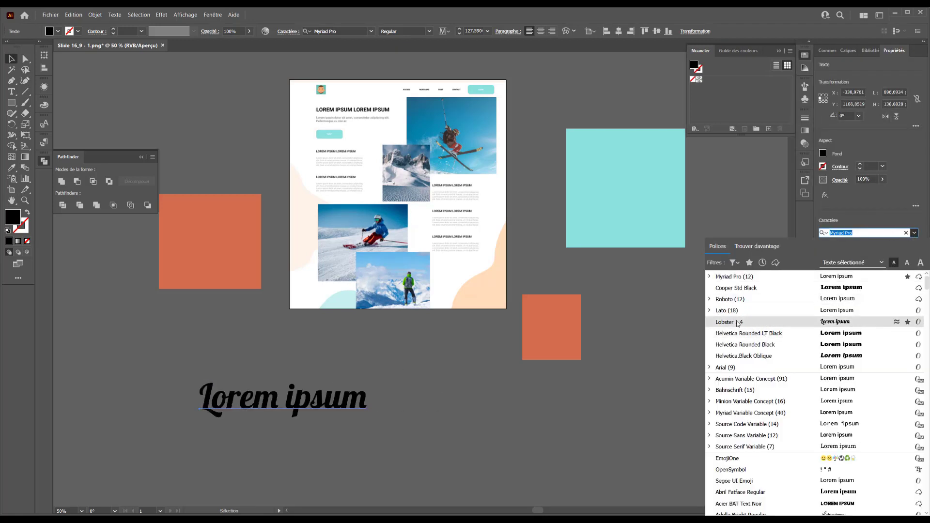
pyautogui.click(738, 324)
# Place a second Lorem ipsum text below the small orange rectangle and set its font to Roboto.
pyautogui.click(11, 91)
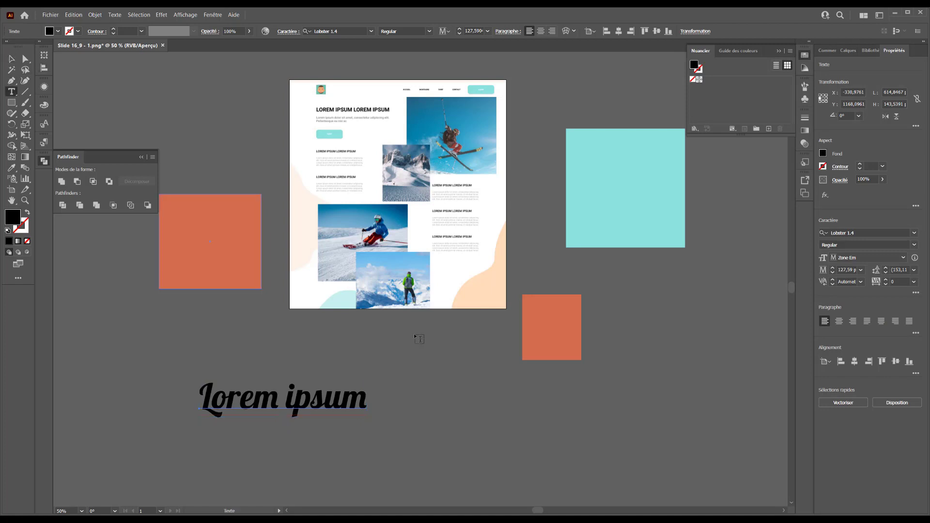
pyautogui.click(501, 441)
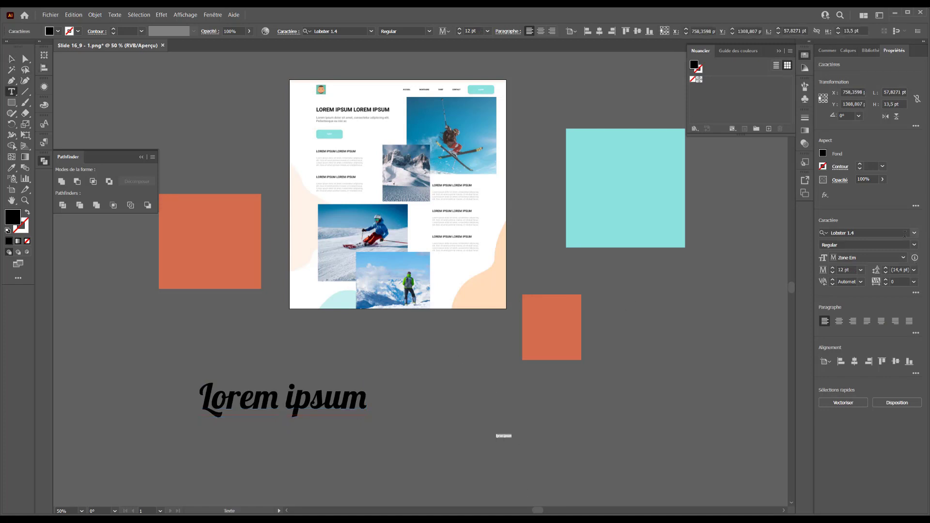
pyautogui.click(914, 233)
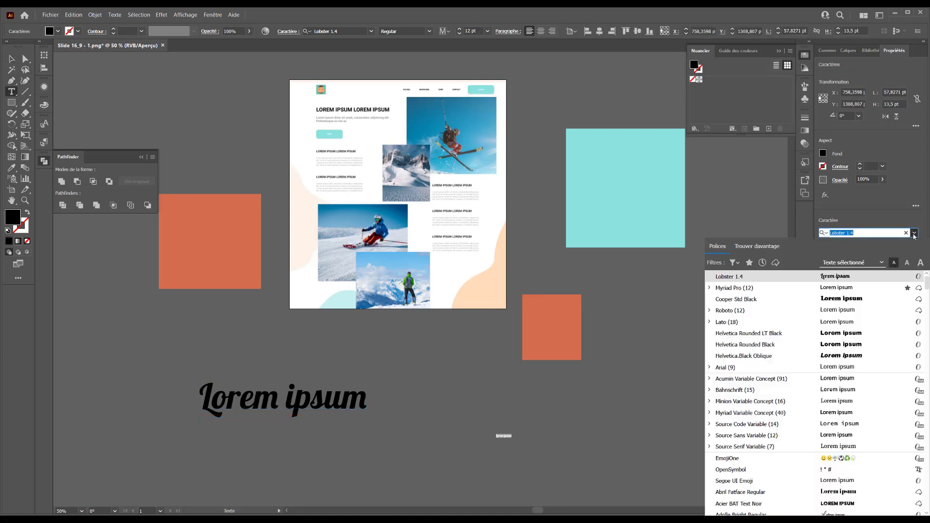
pyautogui.click(744, 355)
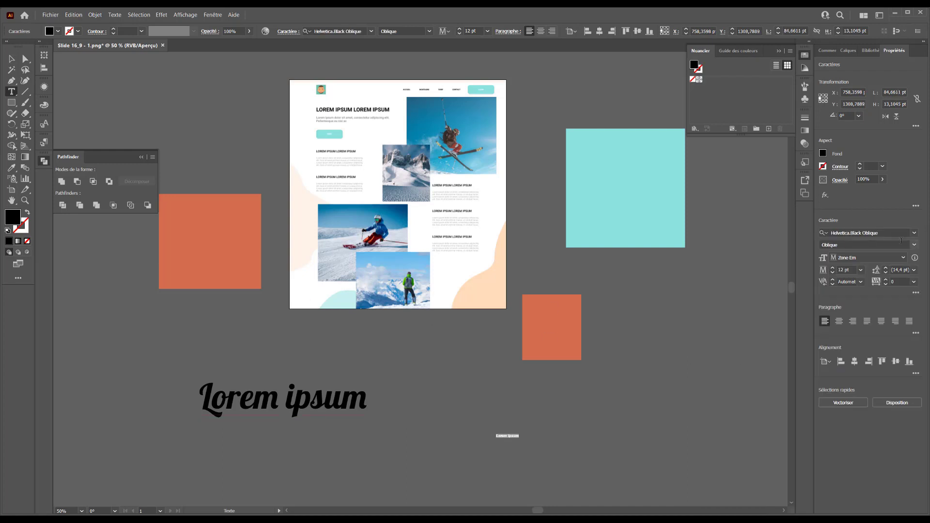
pyautogui.click(914, 233)
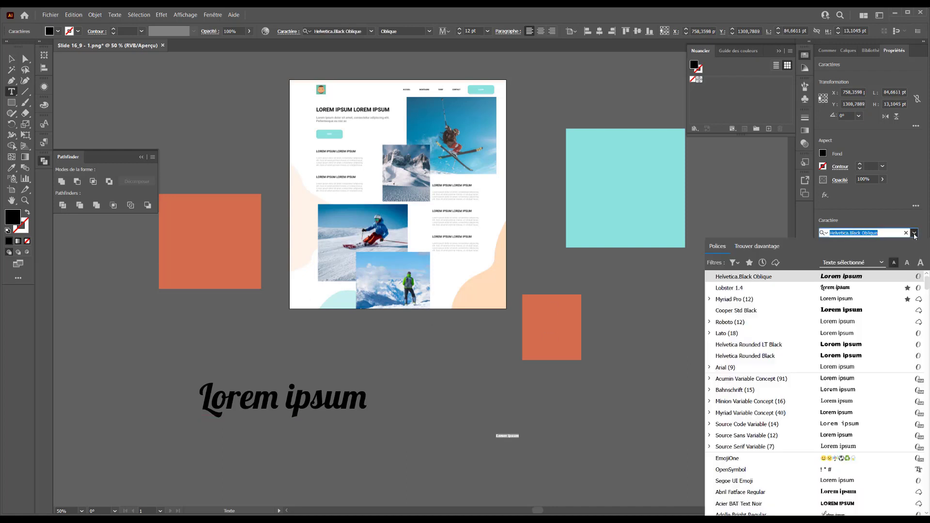
pyautogui.click(746, 323)
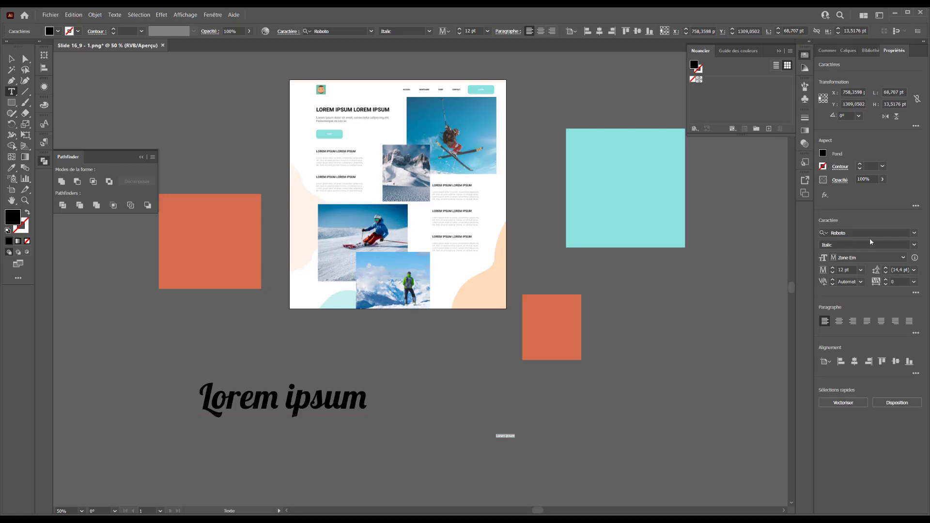
# Enlarge the second Lorem ipsum text to a font size of about 134 pt and set its style to Thin.
pyautogui.click(913, 245)
pyautogui.click(843, 263)
pyautogui.click(11, 59)
pyautogui.click(501, 437)
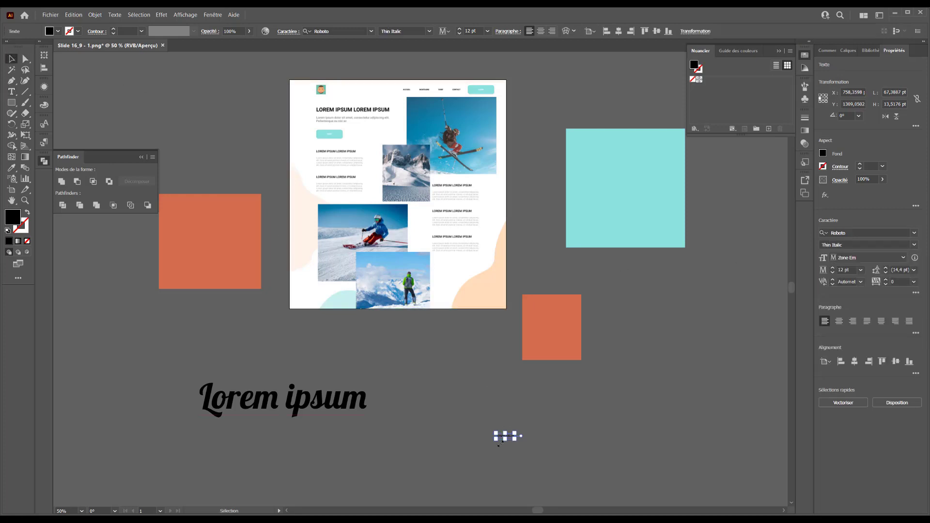
pyautogui.moveTo(519, 440); pyautogui.dragTo(701, 475)
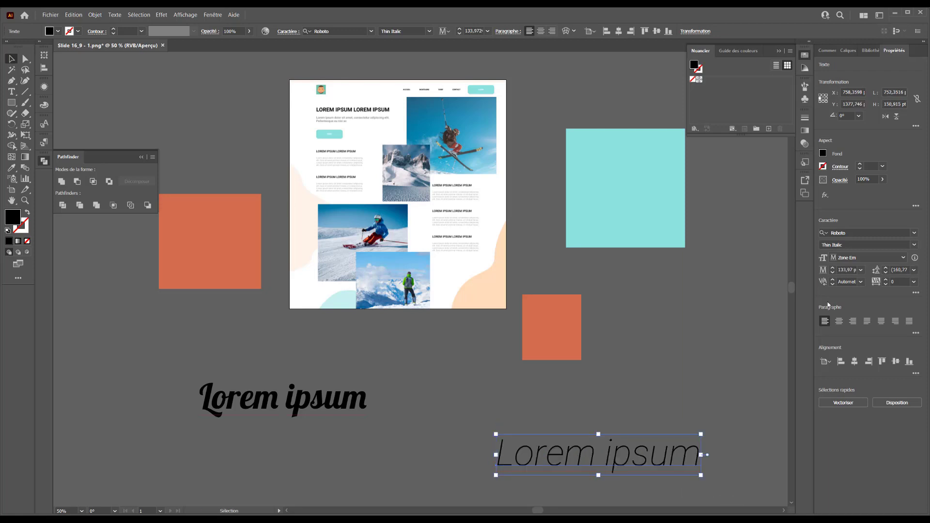
pyautogui.click(914, 245)
pyautogui.click(847, 253)
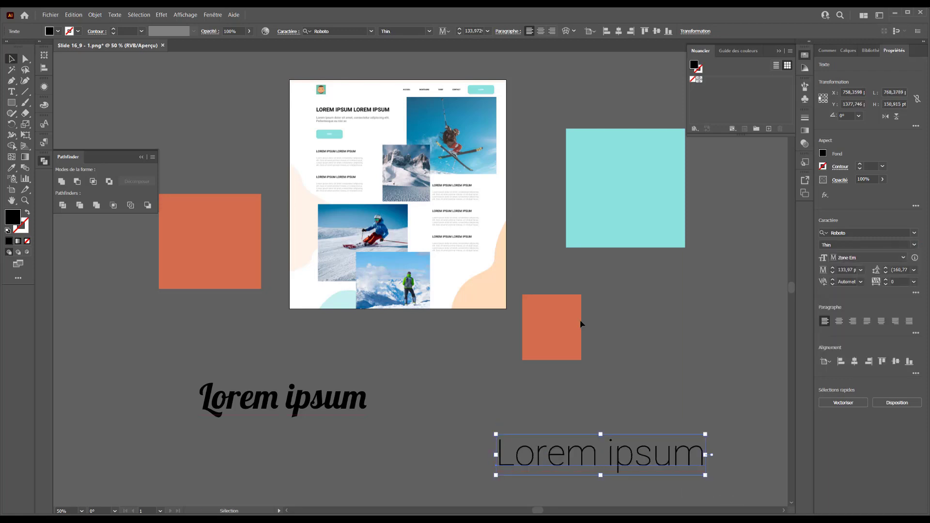
# Copy the left text's Lobster style onto the second text with the Eyedropper, and undo it.
pyautogui.click(11, 167)
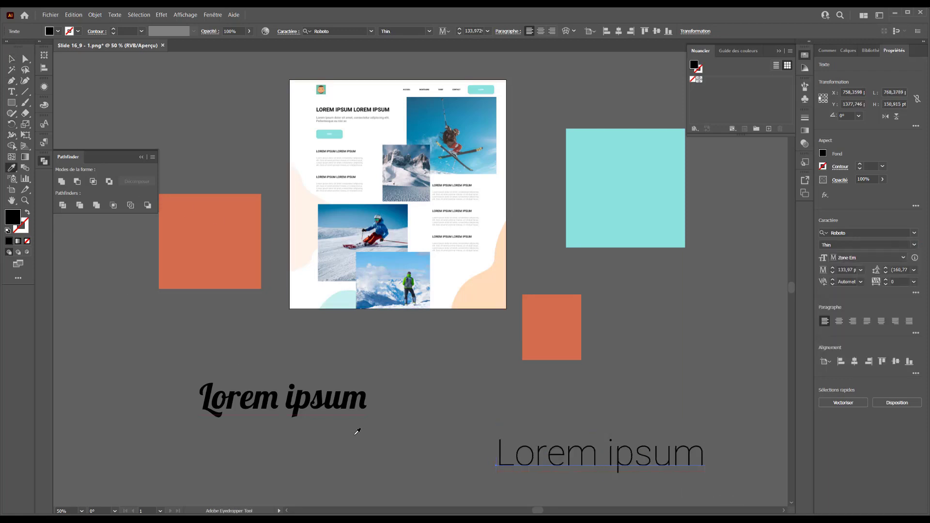
pyautogui.click(342, 394)
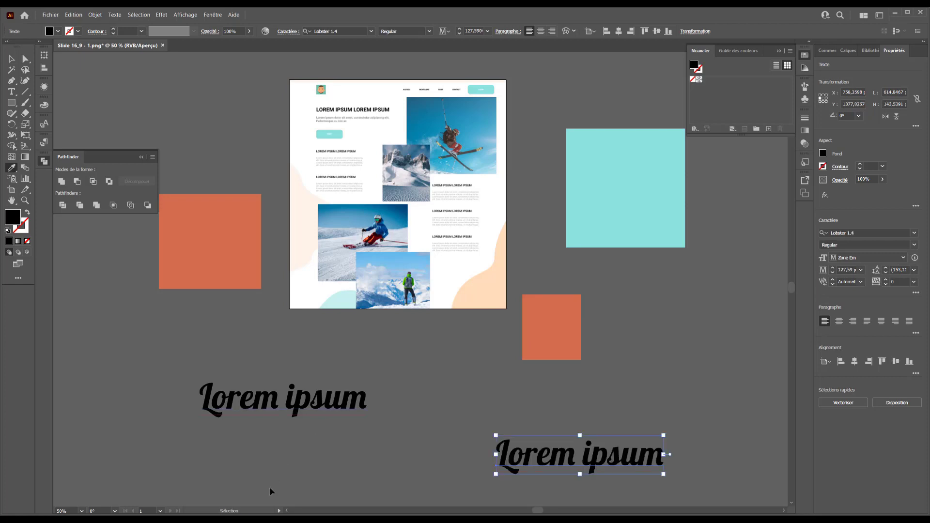
pyautogui.hotkey('ctrl', 'z')
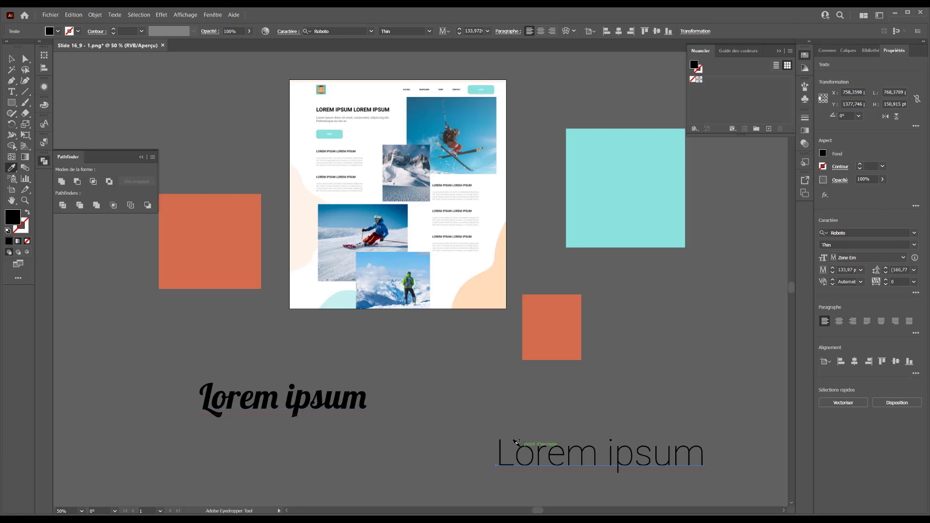
pyautogui.hotkey('ctrl', 'shift', 'z')
pyautogui.hotkey('ctrl', 'z')
# Apply the selected second text's Roboto Thin style to the left Lorem ipsum text with the Eyedropper.
pyautogui.keyDown('alt'); pyautogui.click(323, 396); pyautogui.keyUp('alt')
pyautogui.hotkey('ctrl', 'z')
pyautogui.keyDown('alt'); pyautogui.click(349, 398); pyautogui.keyUp('alt')
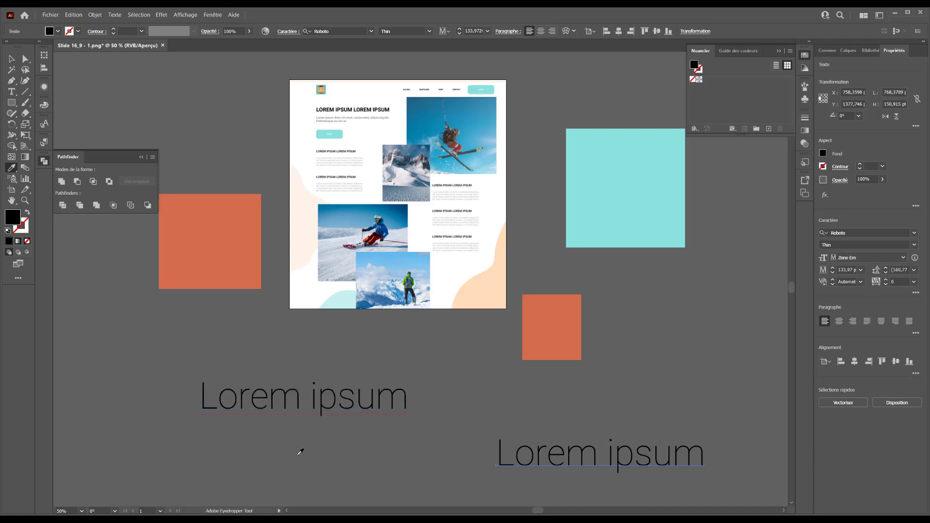
# Draw a 568 pt square below the left text and swap its fill and stroke, leaving a black outline.
pyautogui.click(11, 103)
pyautogui.scroll(-2, 110, 310)
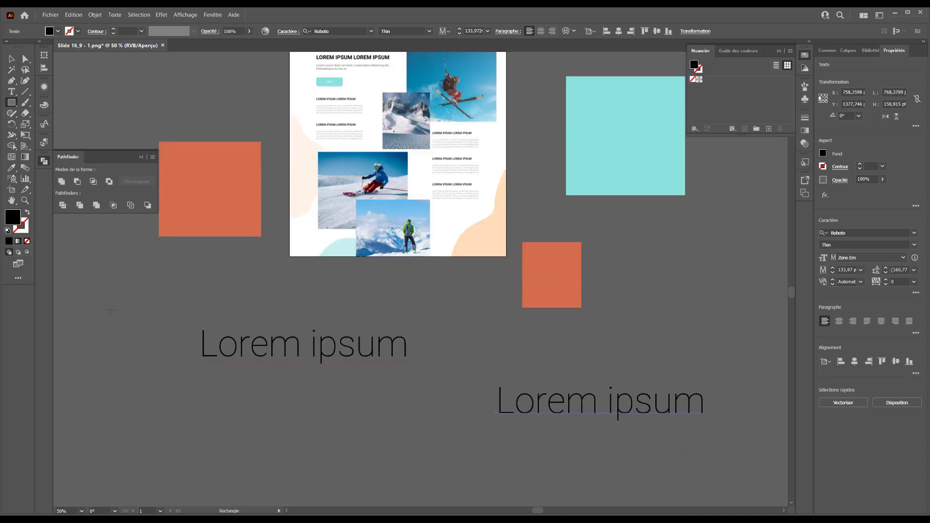
pyautogui.scroll(-5, 110, 310)
pyautogui.moveTo(124, 308)
pyautogui.mouseDown()
pyautogui.moveTo(315, 499)
pyautogui.moveTo(279, 463)
pyautogui.mouseUp()
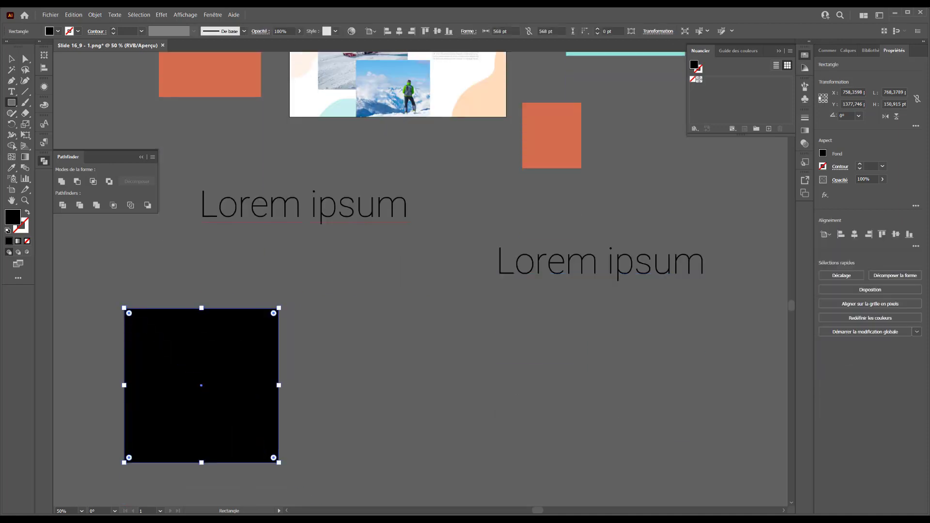
pyautogui.click(27, 212)
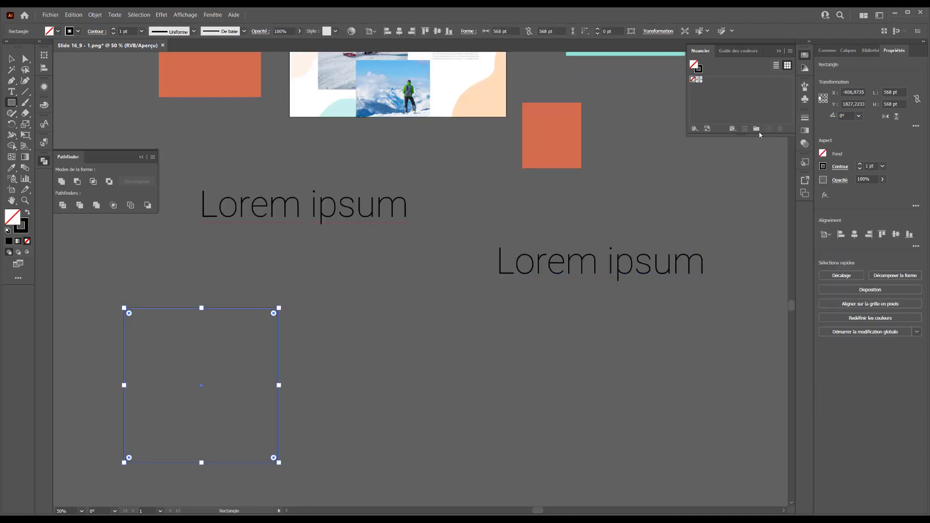
# Set the square's stroke weight to 30 pt with round corner joins.
pyautogui.click(804, 118)
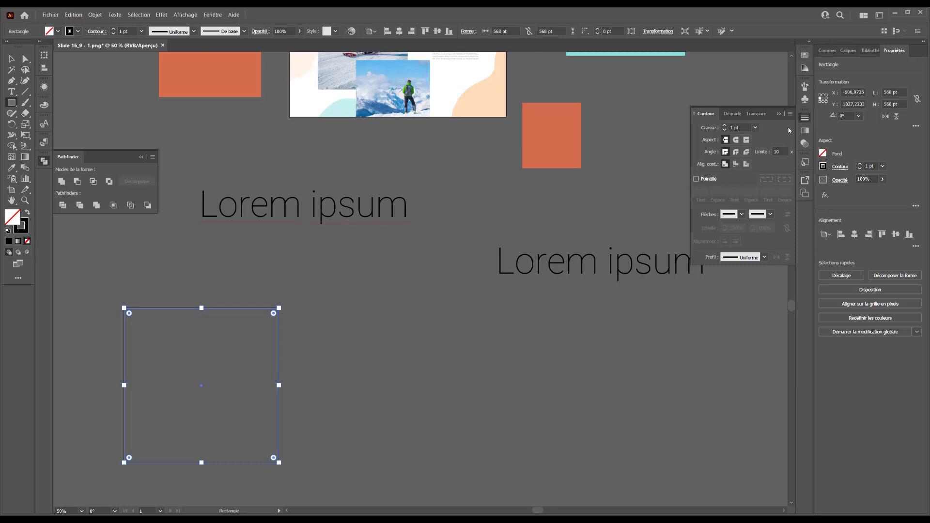
pyautogui.click(725, 125)
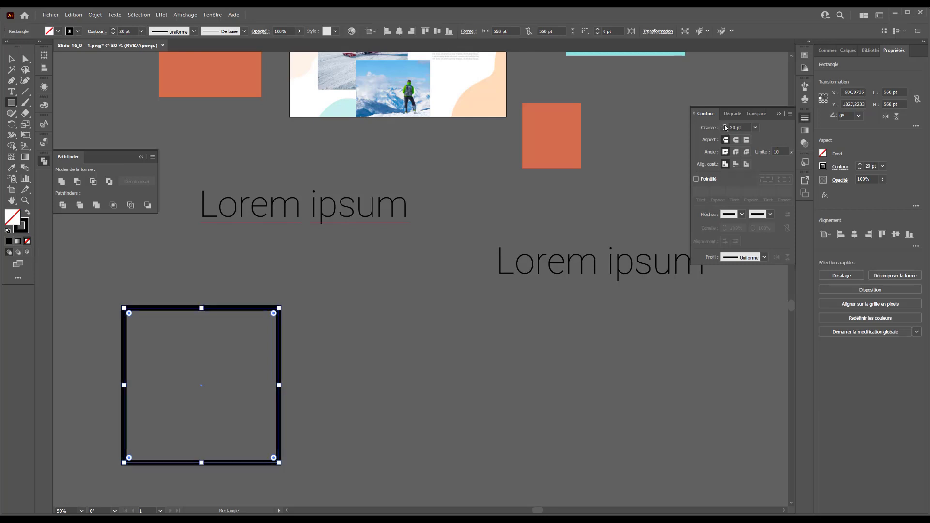
pyautogui.click(735, 152)
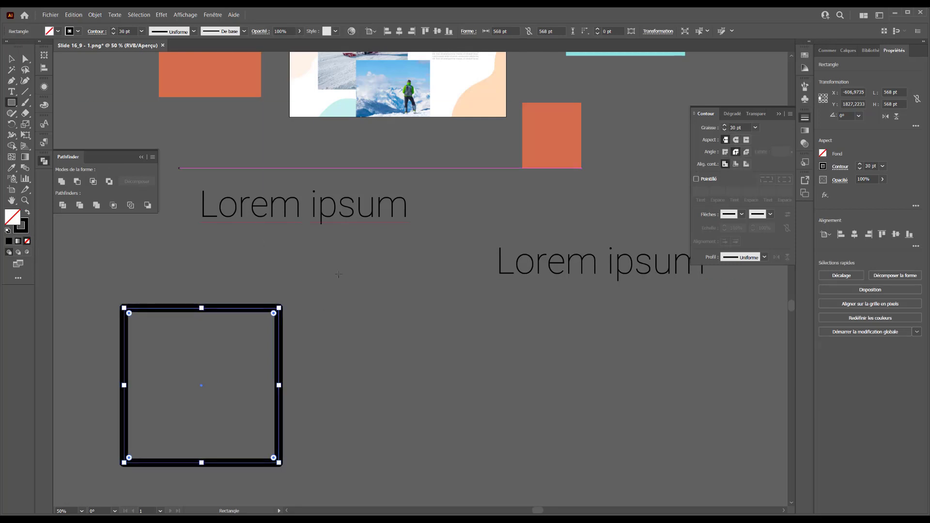
# Draw a second outlined rectangle beside the square, below the right Lorem ipsum text.
pyautogui.moveTo(591, 331)
pyautogui.mouseDown()
pyautogui.moveTo(454, 442)
pyautogui.moveTo(444, 463)
pyautogui.mouseUp()
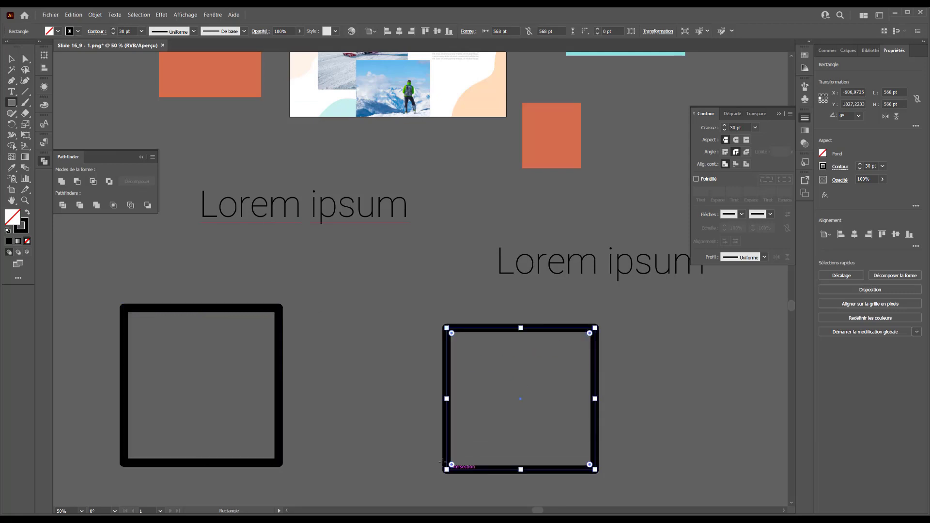
# Change the right rectangle's stroke colour to a bright cyan blue.
pyautogui.doubleClick(25, 230)
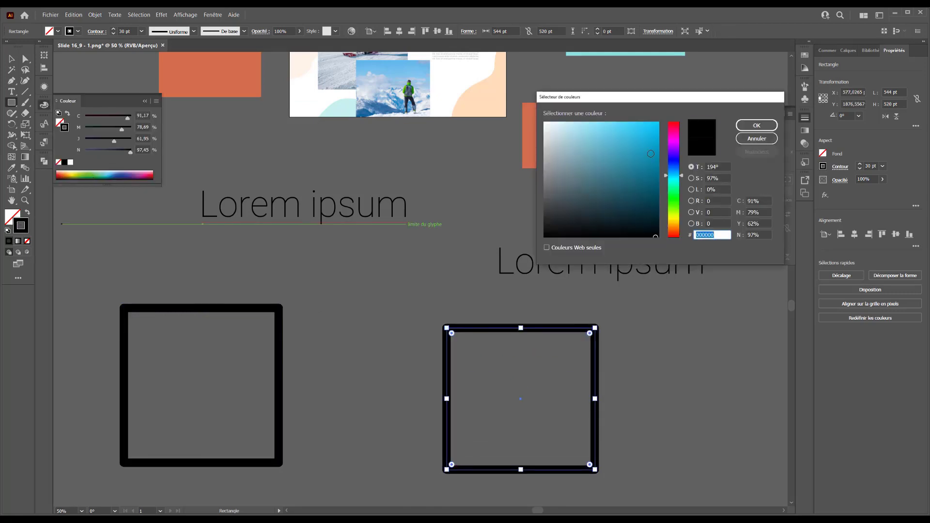
pyautogui.click(652, 130)
pyautogui.click(756, 126)
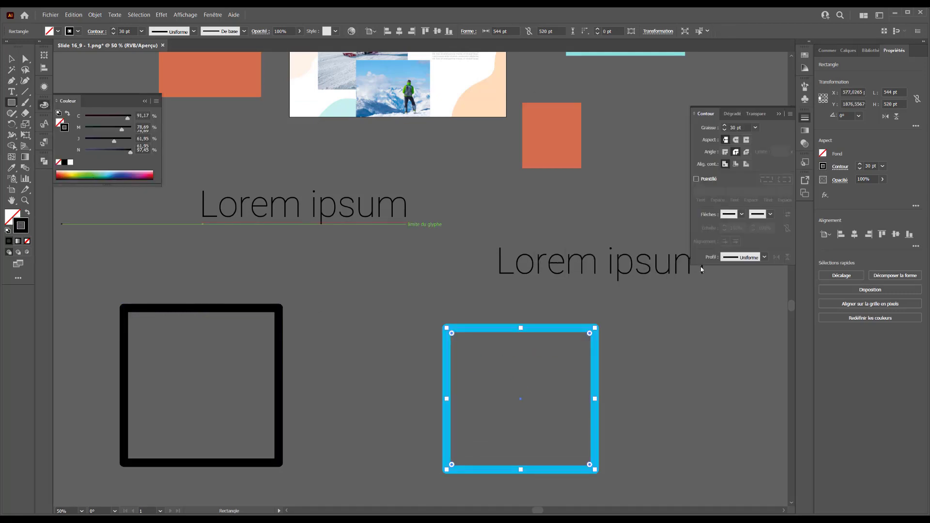
# Give the right rectangle's stroke bevel corner joins and a variable width profile that tapers at both ends.
pyautogui.click(745, 151)
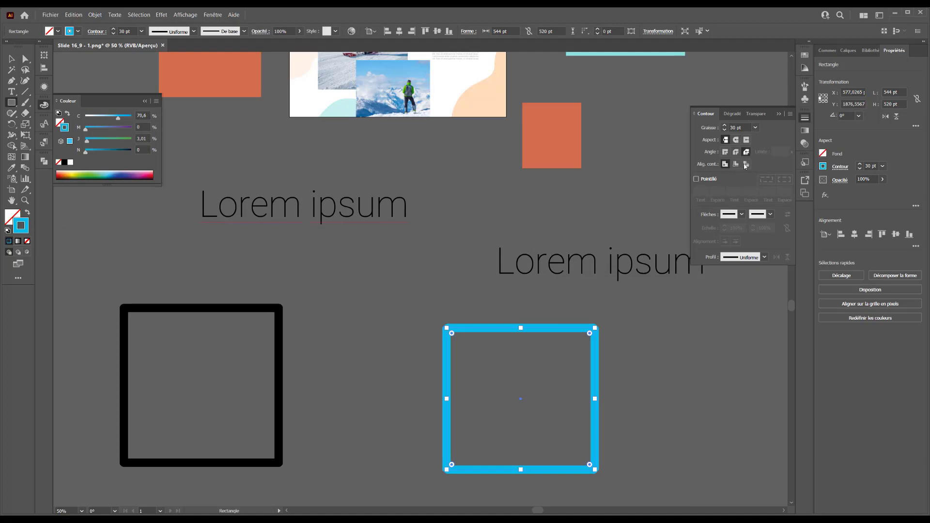
pyautogui.click(742, 215)
pyautogui.click(764, 258)
pyautogui.click(734, 315)
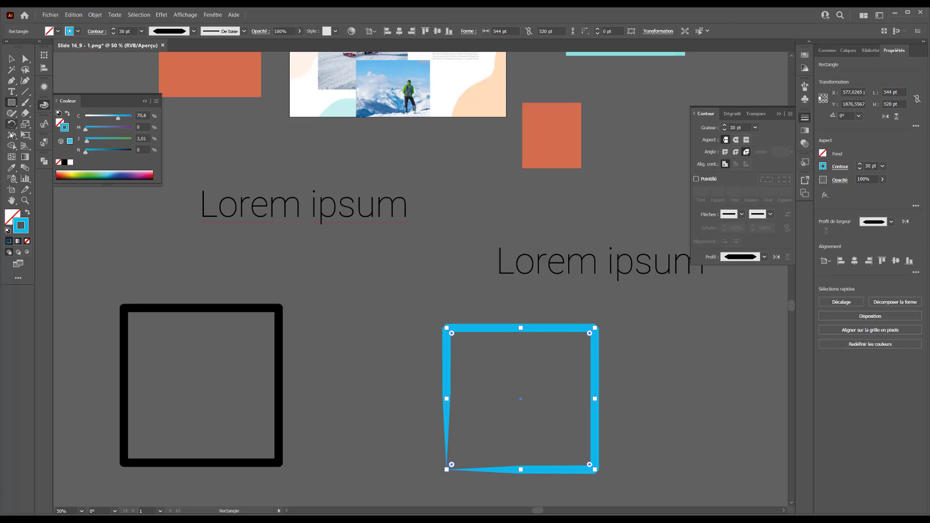
# Try applying the selected right rectangle's blue stroke to the left square with the Eyedropper, and undo it.
pyautogui.click(11, 168)
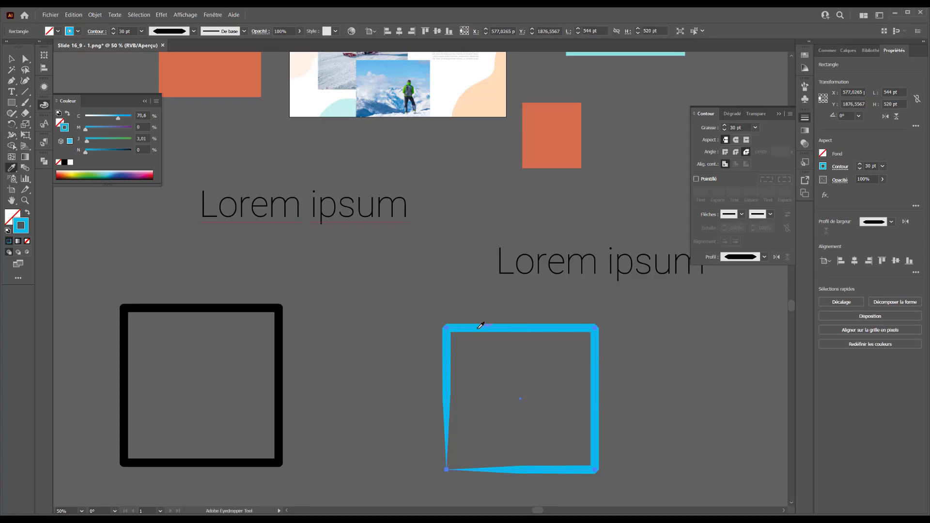
pyautogui.keyDown('alt'); pyautogui.click(255, 307); pyautogui.keyUp('alt')
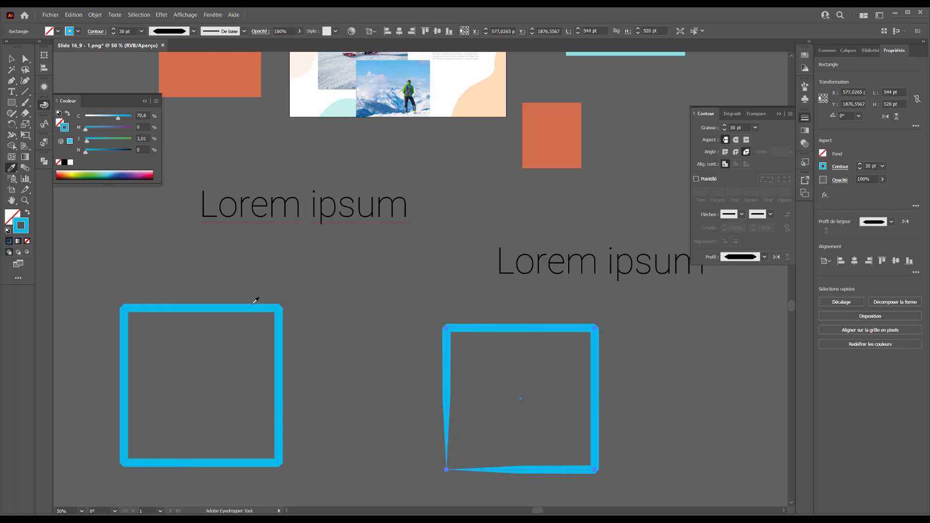
pyautogui.hotkey('ctrl', 'z')
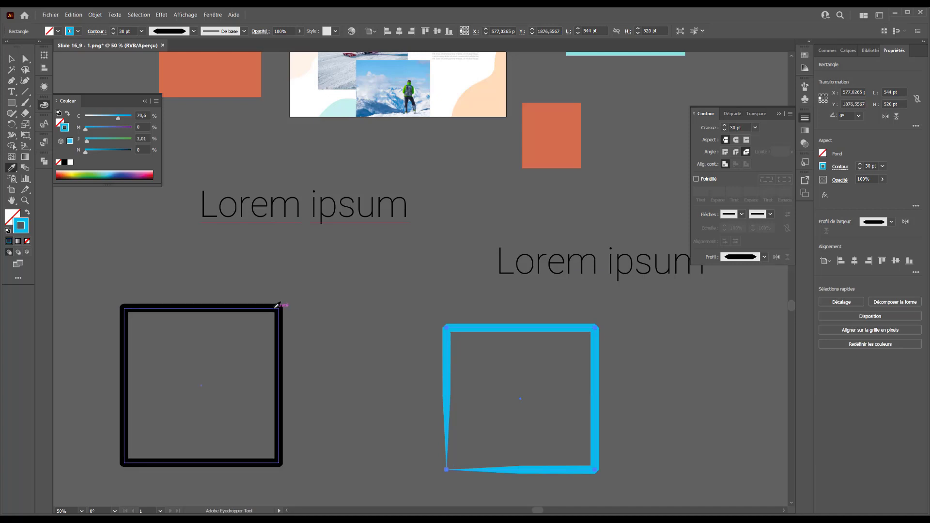
# Try sampling the empty canvas and the left square's black stroke onto the selected right rectangle, undoing each sample.
pyautogui.click(325, 298)
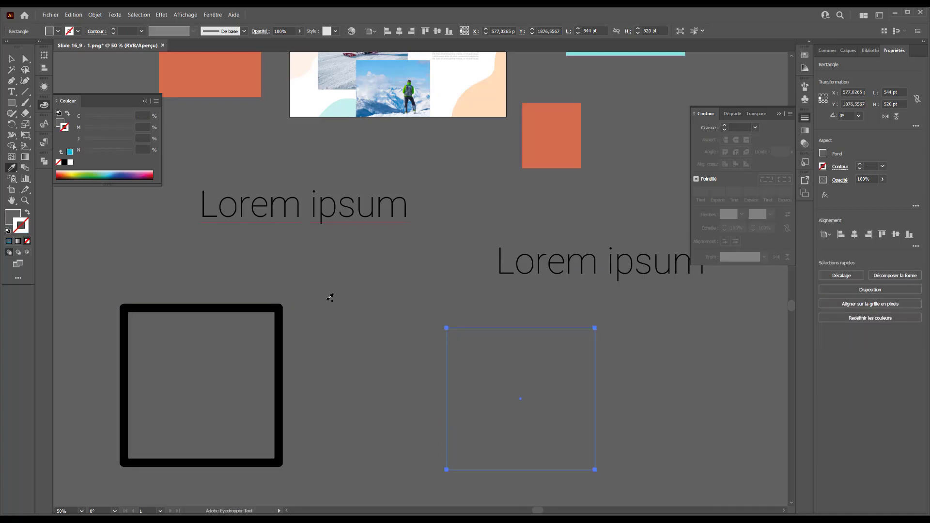
pyautogui.hotkey('ctrl', 'z')
pyautogui.click(271, 306)
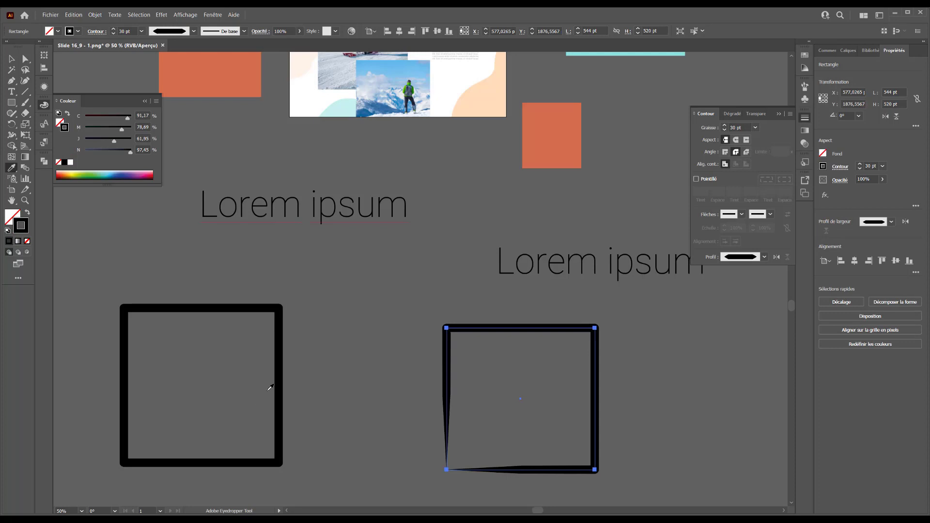
pyautogui.hotkey('ctrl', 'z')
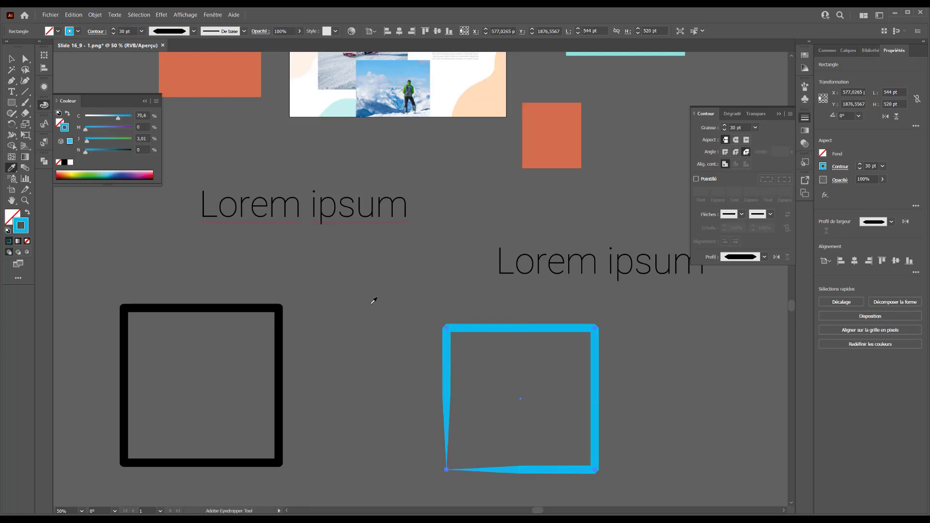
# Deselect everything, sample the left square's black stroke with the Eyedropper and apply it to the right blue rectangle.
pyautogui.click(9, 57)
pyautogui.click(170, 284)
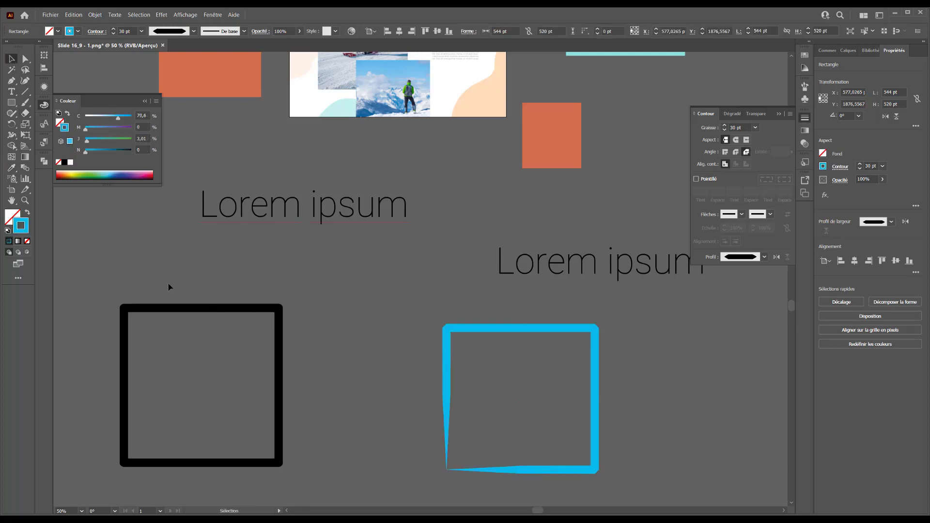
pyautogui.click(11, 167)
pyautogui.click(206, 306)
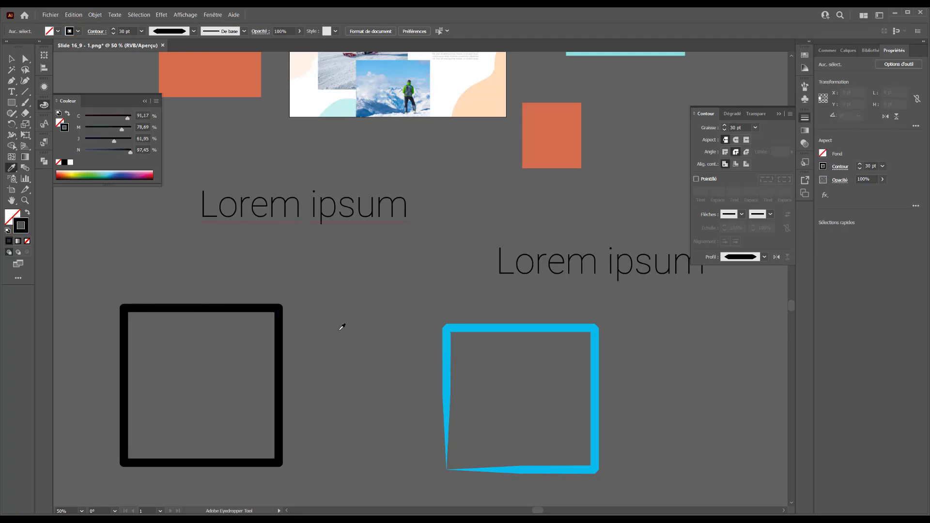
pyautogui.keyDown('alt'); pyautogui.click(492, 325); pyautogui.keyUp('alt')
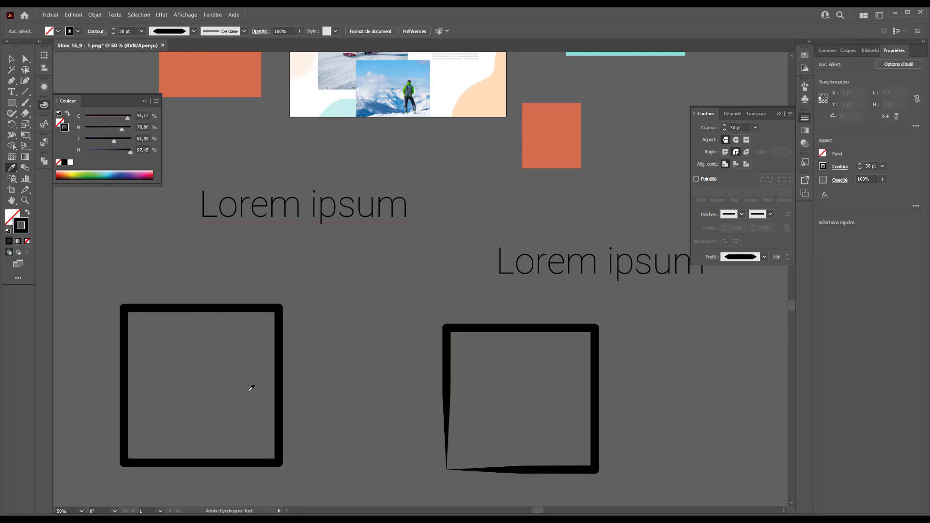
# Sample the large orange square and the left black outlined square alternately with the Eyedropper, ending with the orange fill.
pyautogui.scroll(5, 251, 388)
pyautogui.click(217, 166)
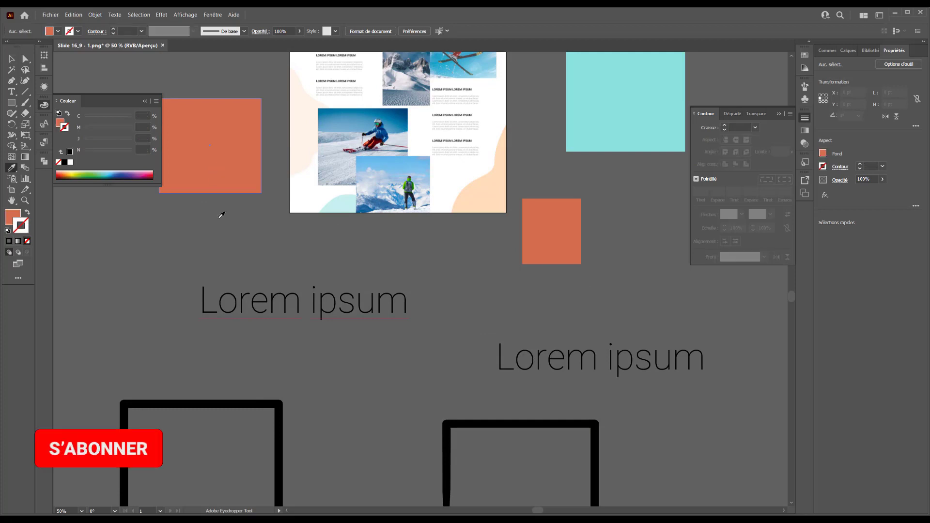
pyautogui.click(254, 405)
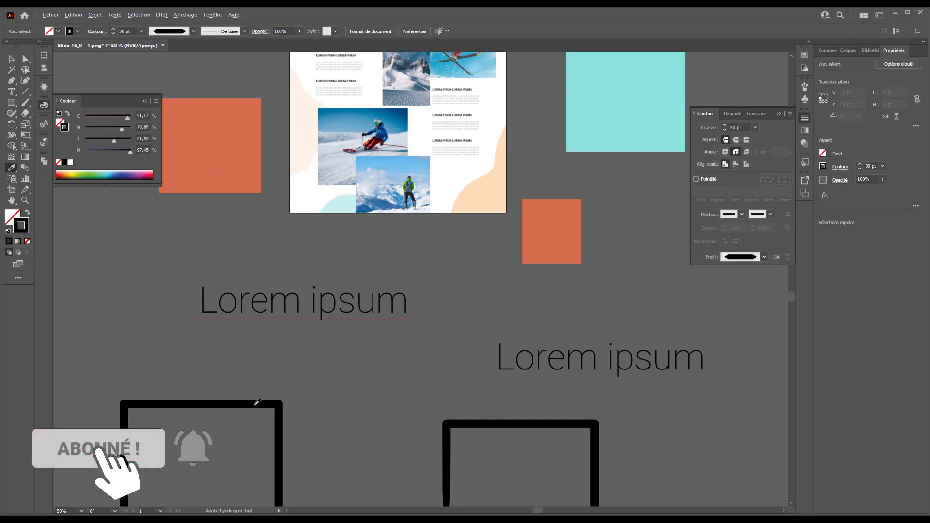
pyautogui.click(261, 167)
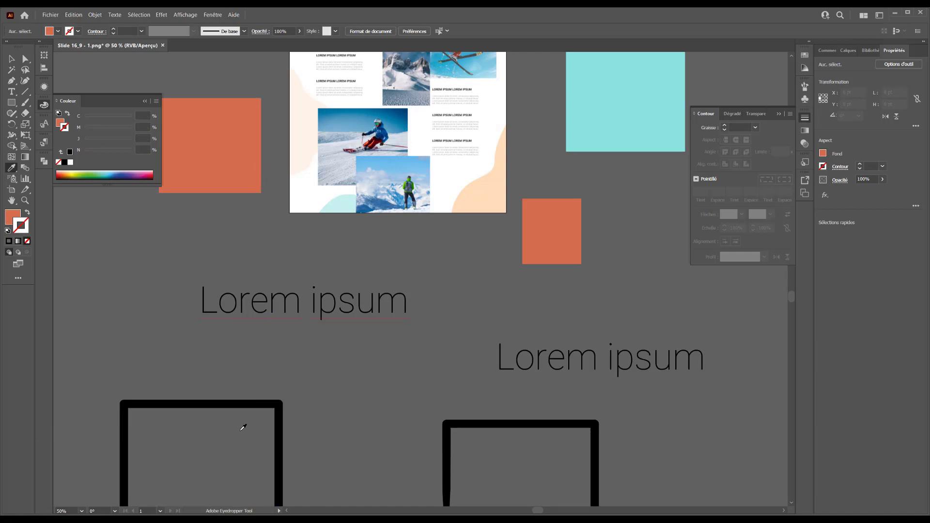
pyautogui.click(236, 404)
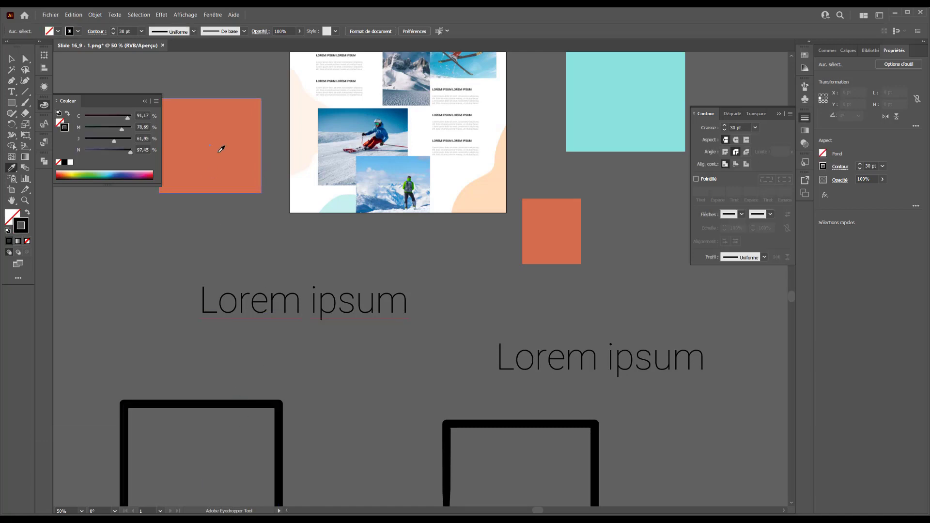
pyautogui.click(236, 148)
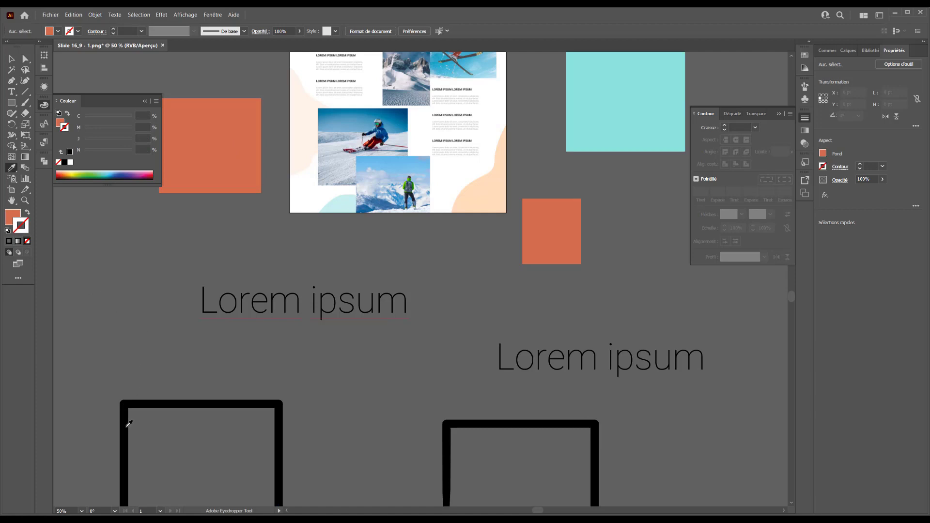
# Collapse the colour settings, open the Eyedropper options and move the dialog clear of the artwork.
pyautogui.scroll(5, 128, 424)
pyautogui.hotkey('ctrl', '-')
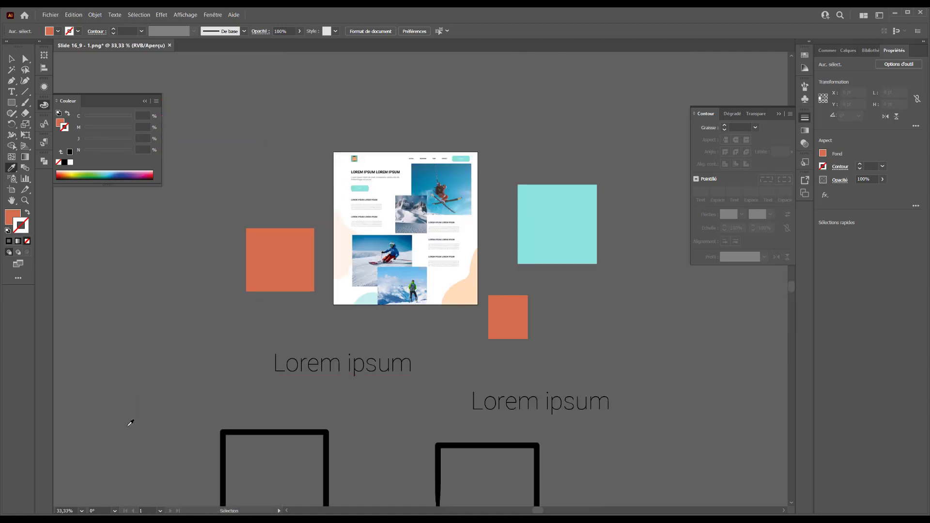
pyautogui.hotkey('ctrl', '-')
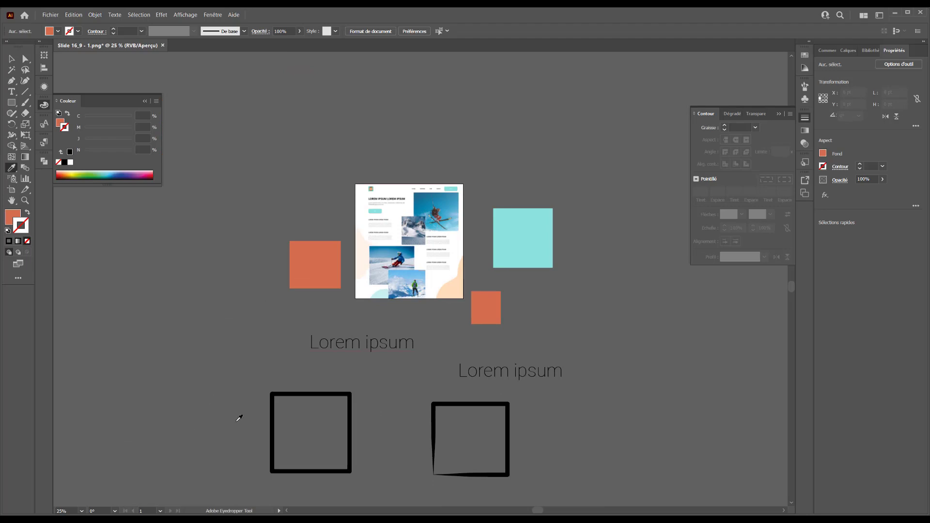
pyautogui.scroll(-2, 432, 326)
pyautogui.hscroll(3, 340, 328)
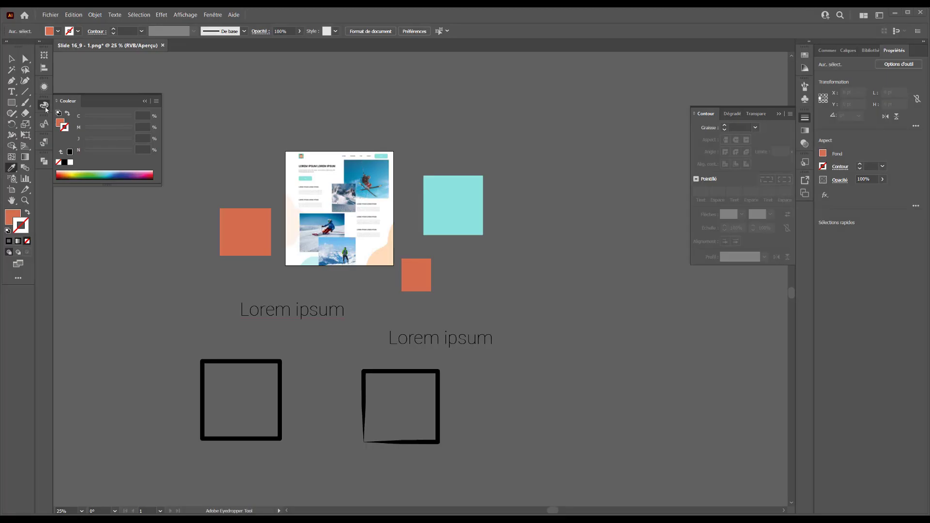
pyautogui.click(46, 107)
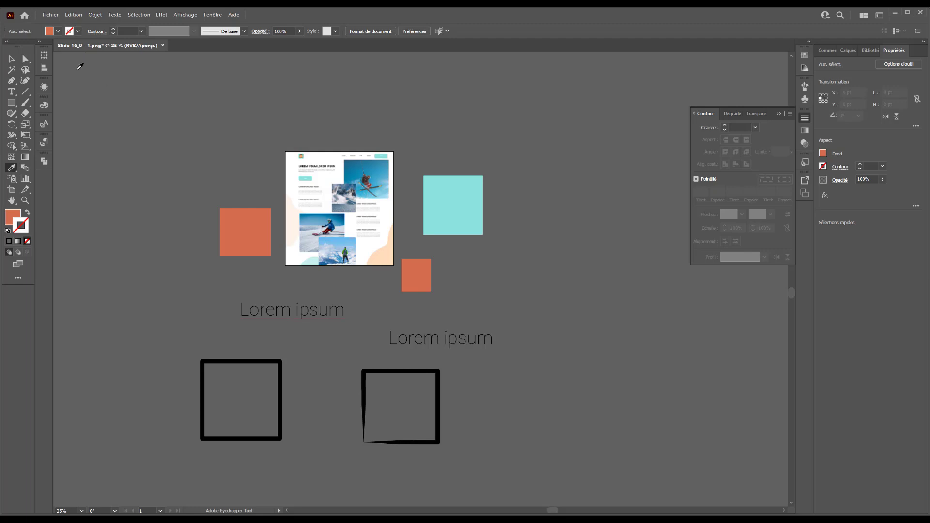
pyautogui.doubleClick(10, 171)
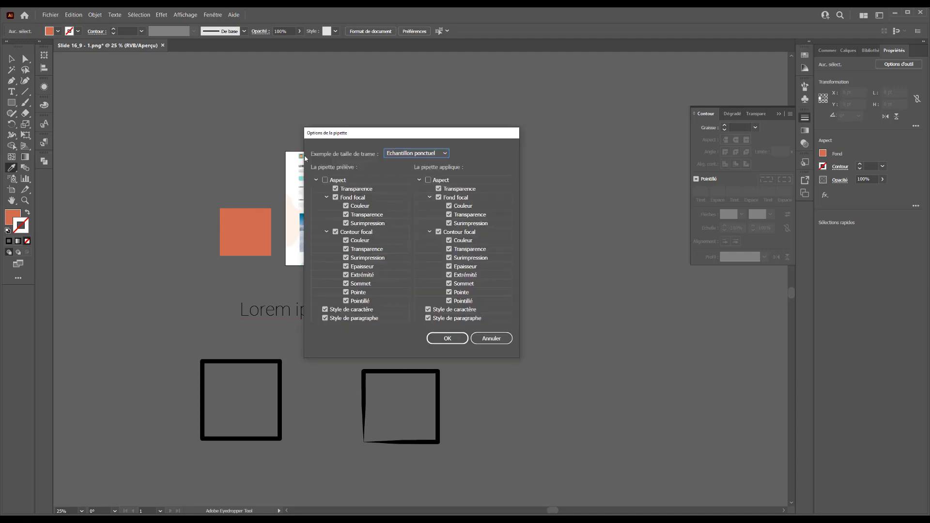
pyautogui.moveTo(351, 135); pyautogui.dragTo(551, 223)
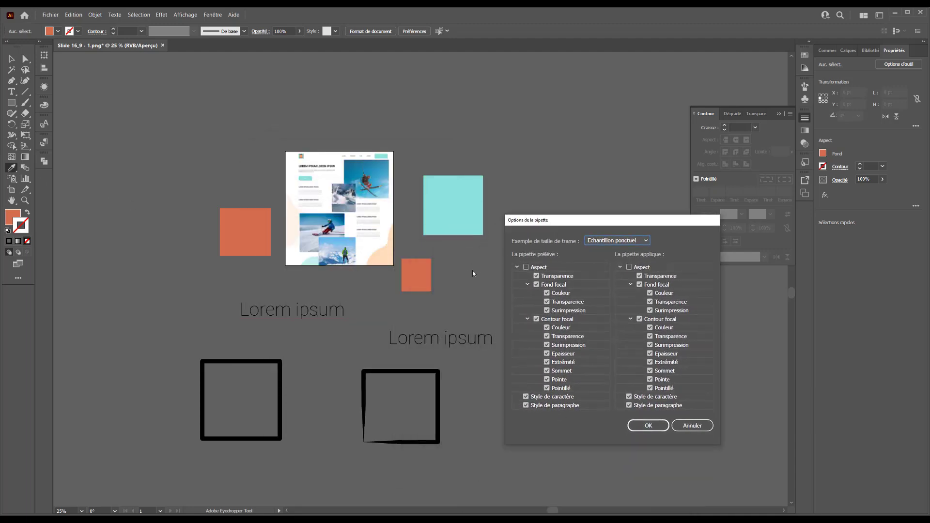